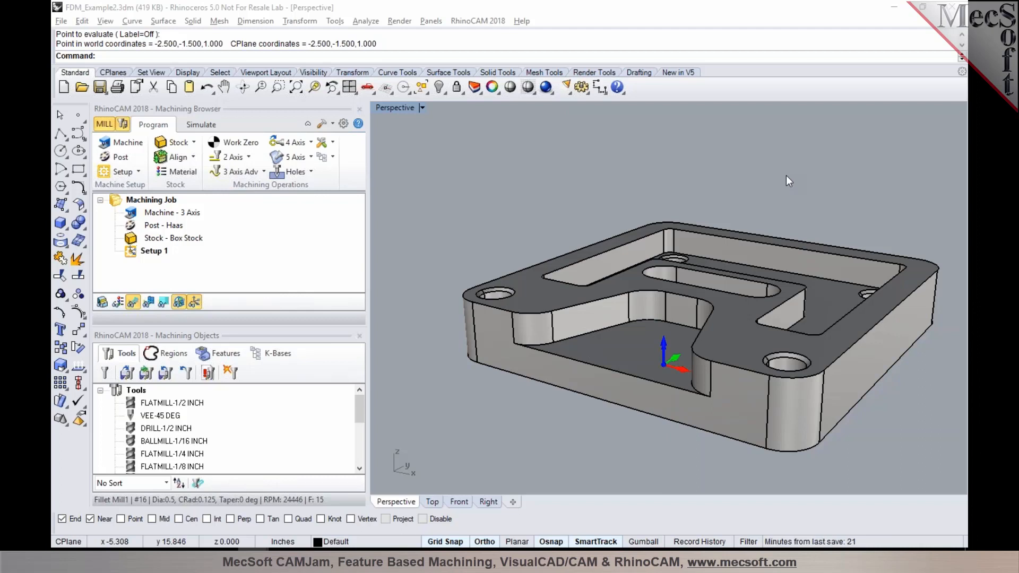
Step: Run Automatic Feature Detection on the part from the machining features list
left_click(219, 357)
left_click_drag(218, 320, 217, 280)
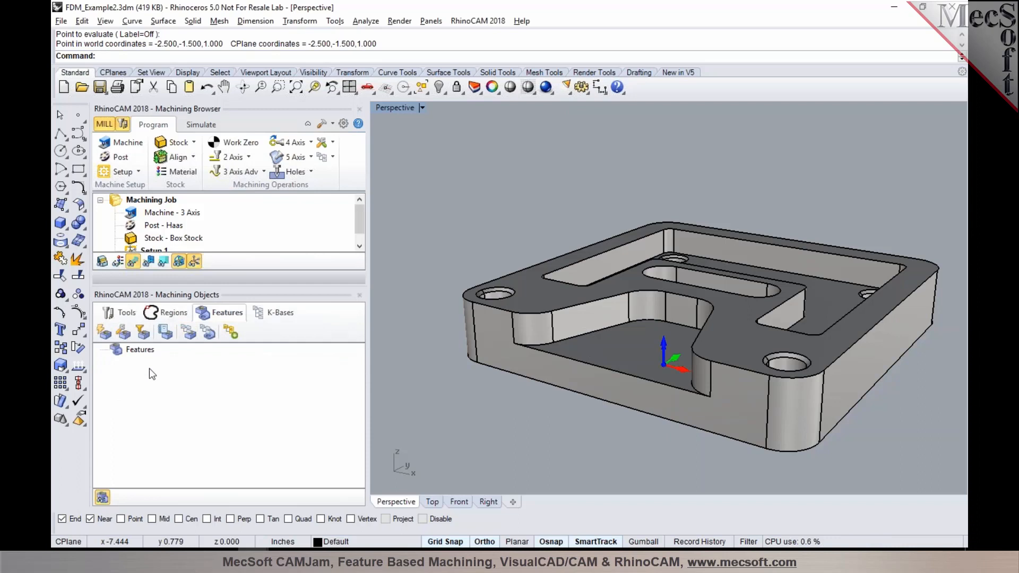
left_click(104, 335)
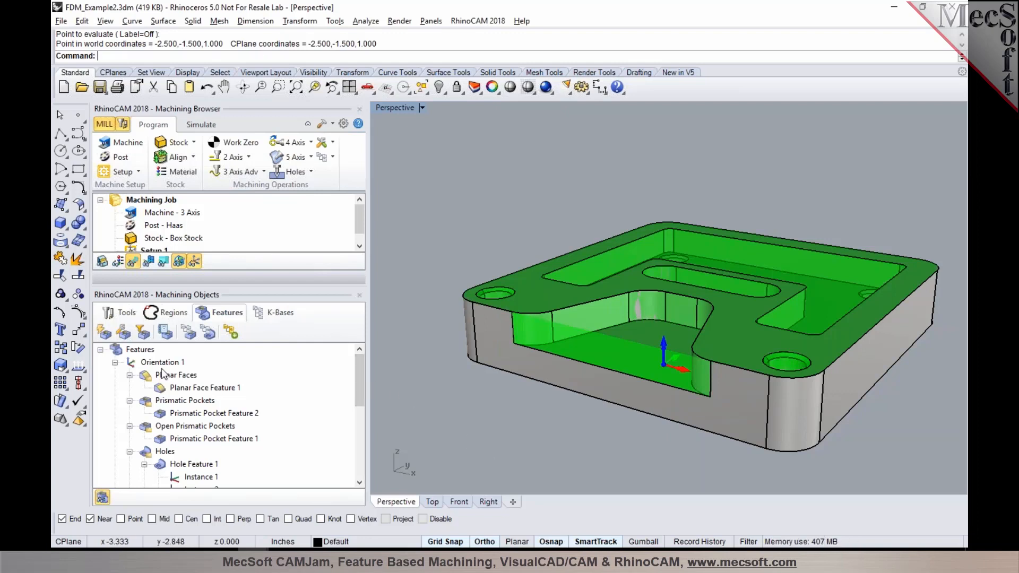
Step: Select Orientation 1 and generate machining operations for all its features with Automatic Feature Machining
left_click(110, 363)
left_click(114, 363)
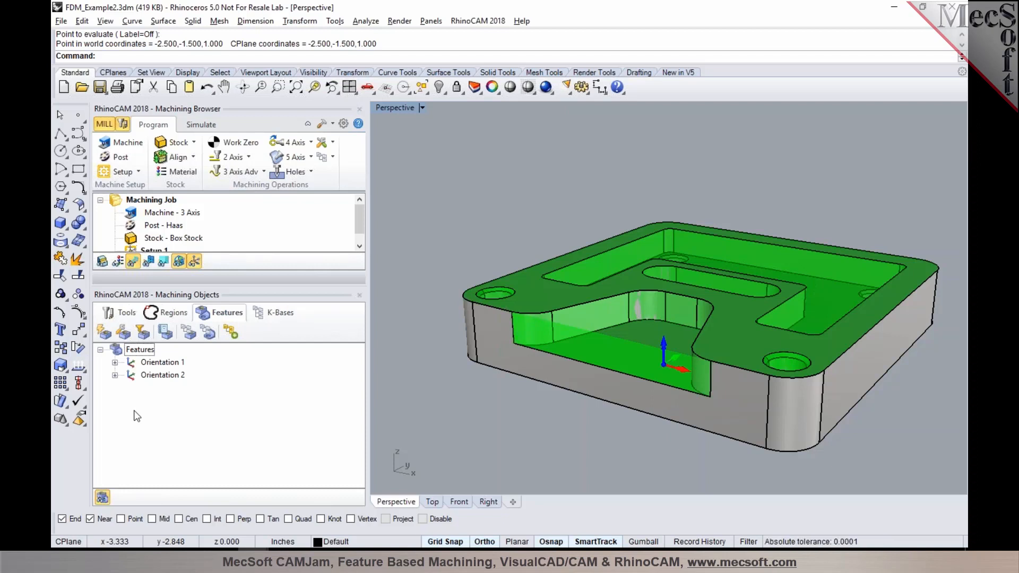
left_click(135, 364)
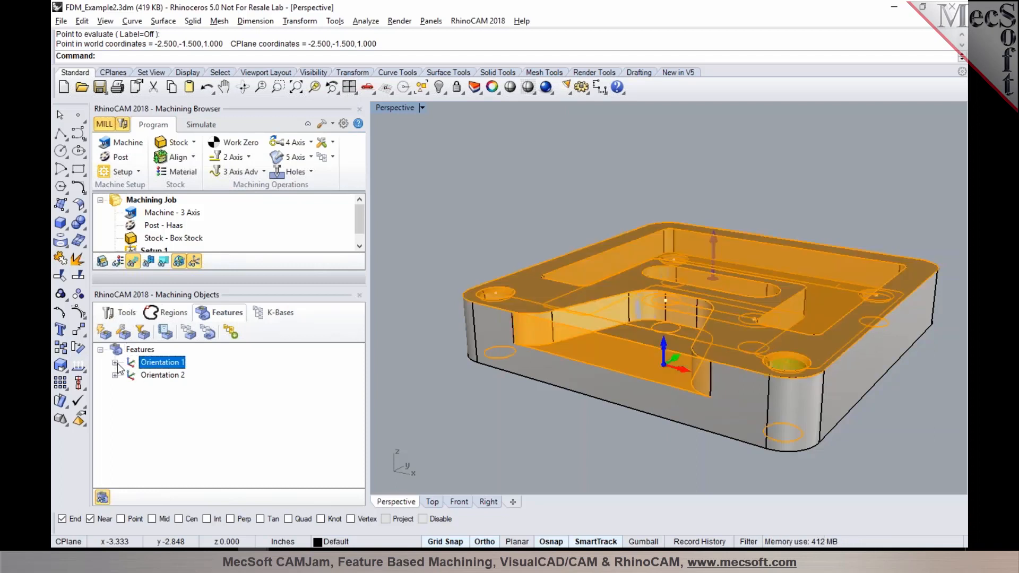
left_click(115, 363)
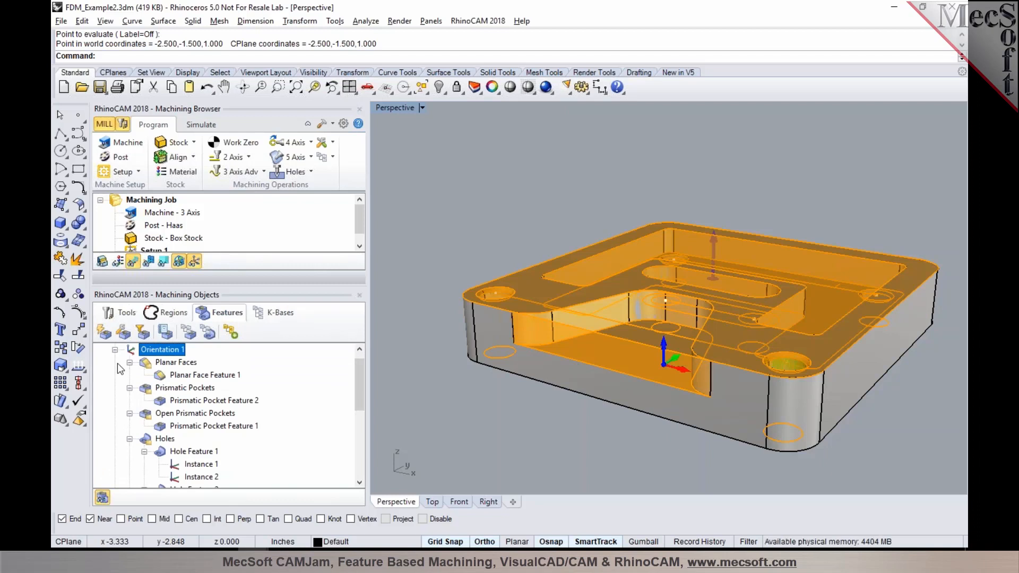
right_click_drag(592, 407, 591, 422)
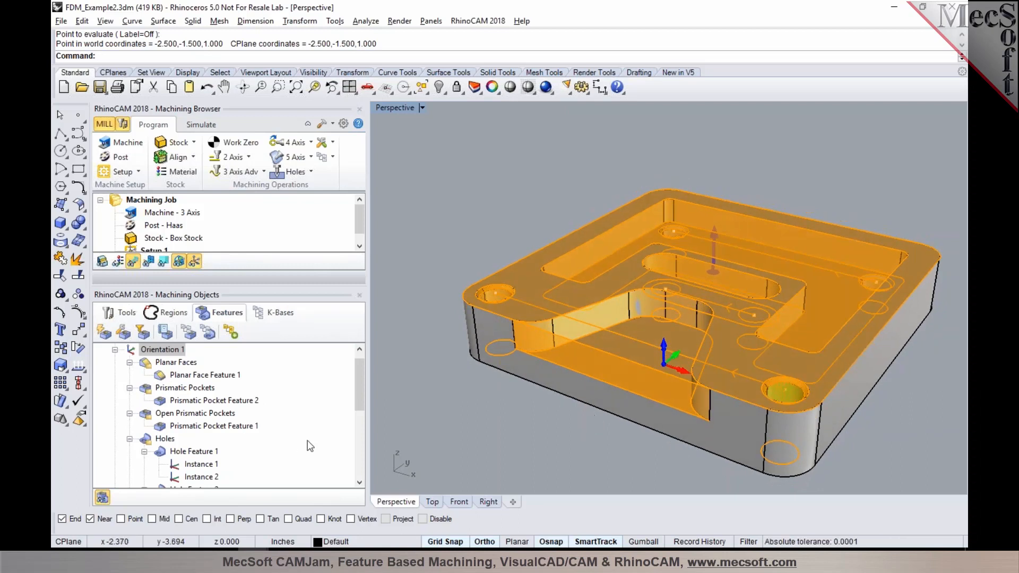
left_click_drag(361, 401, 360, 366)
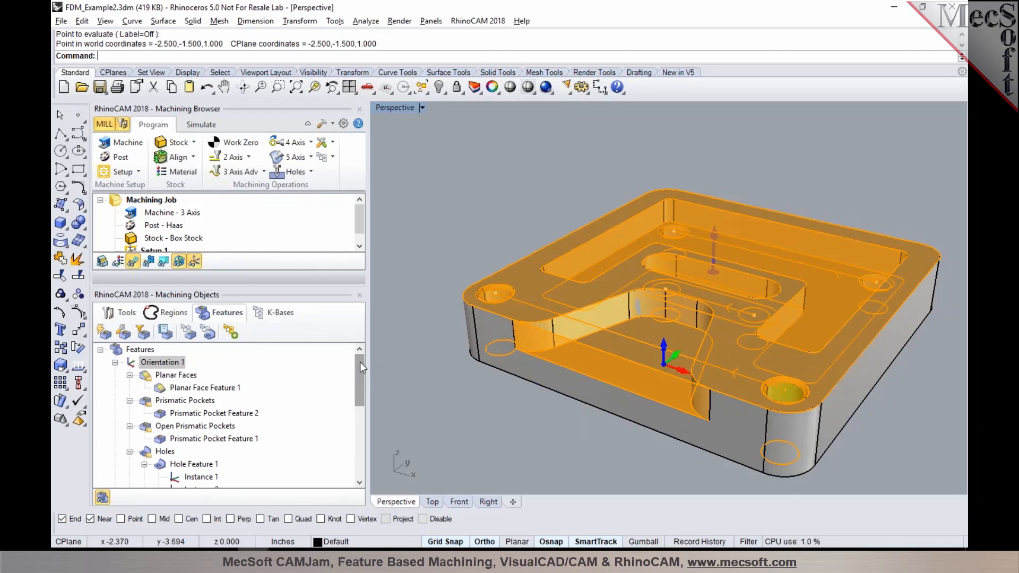
left_click(235, 333)
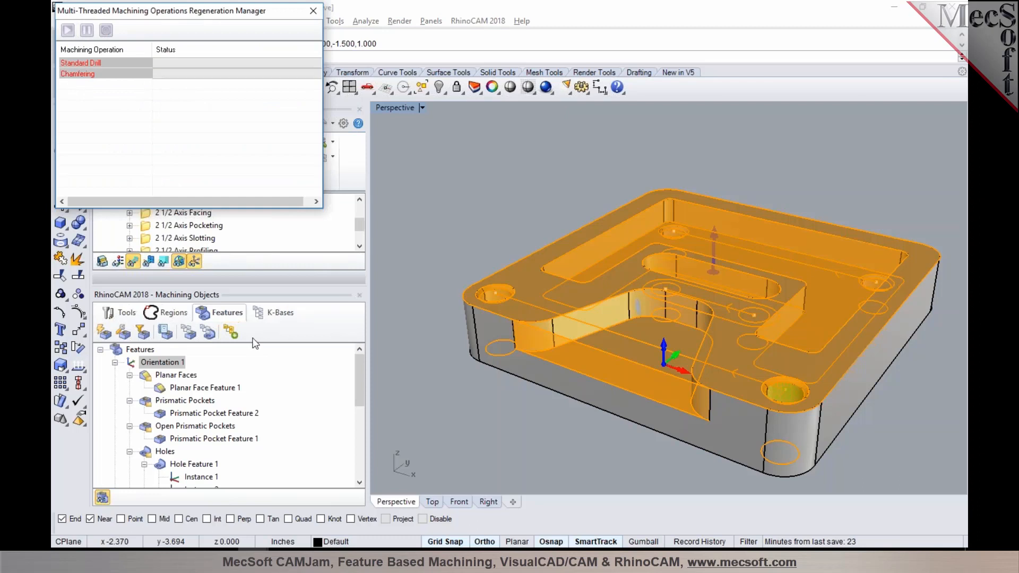
Step: Examine the toolpaths of the facing, pocketing, slotting, profiling, drilling and chamfering operations under Setup 1
left_click_drag(318, 278, 265, 361)
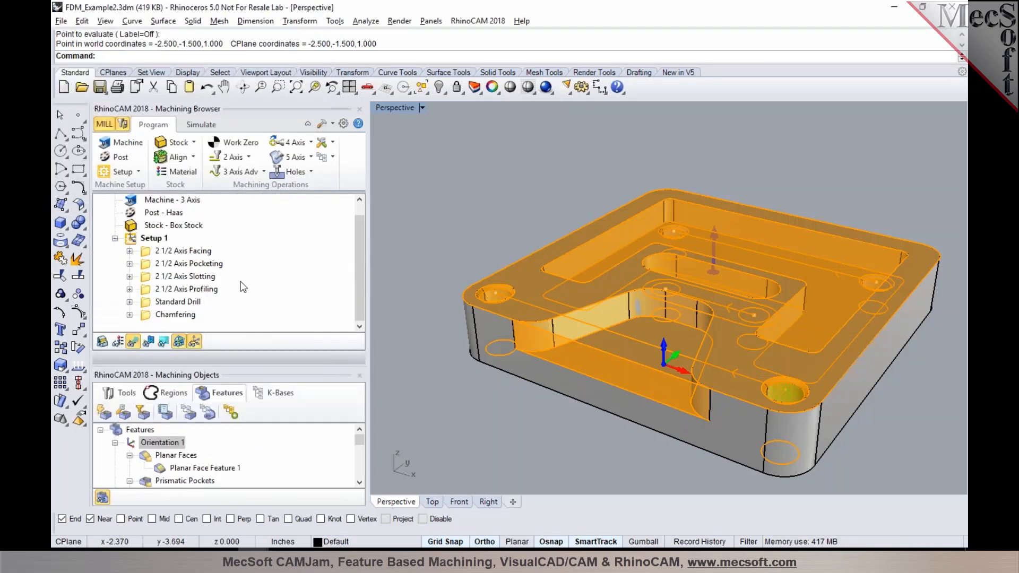
left_click(161, 252)
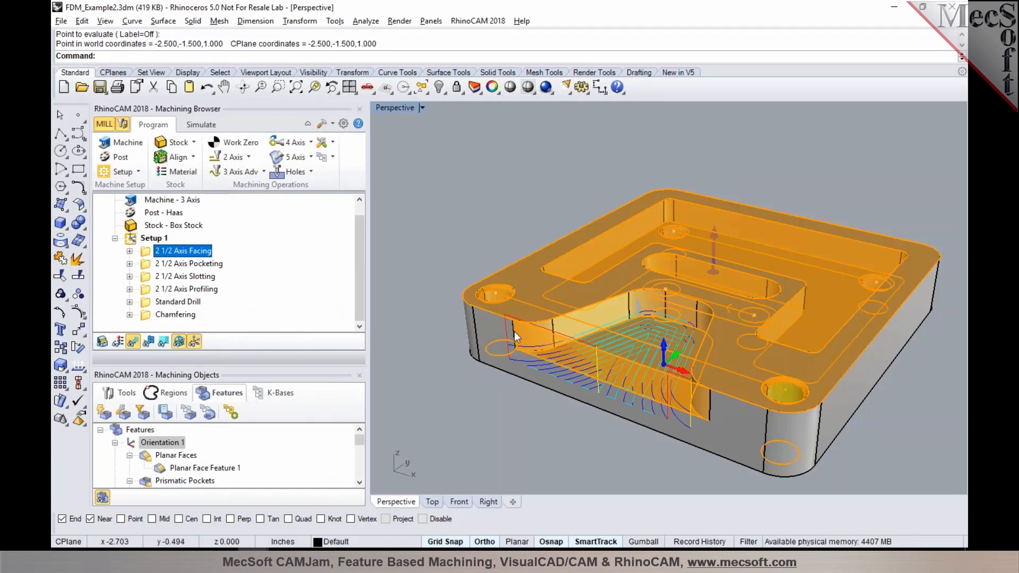
left_click(178, 264)
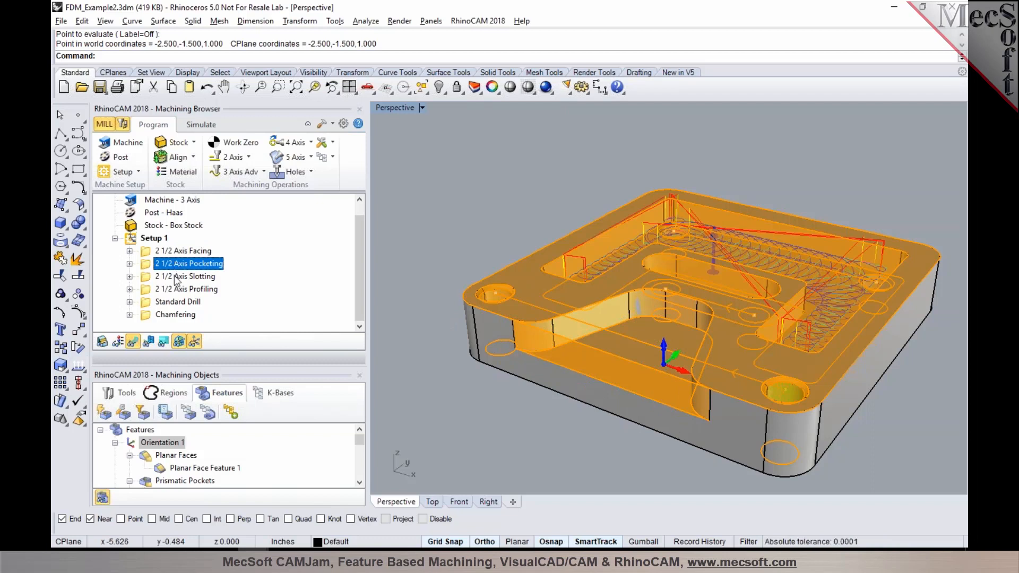
left_click(177, 278)
right_click_drag(451, 410, 476, 445)
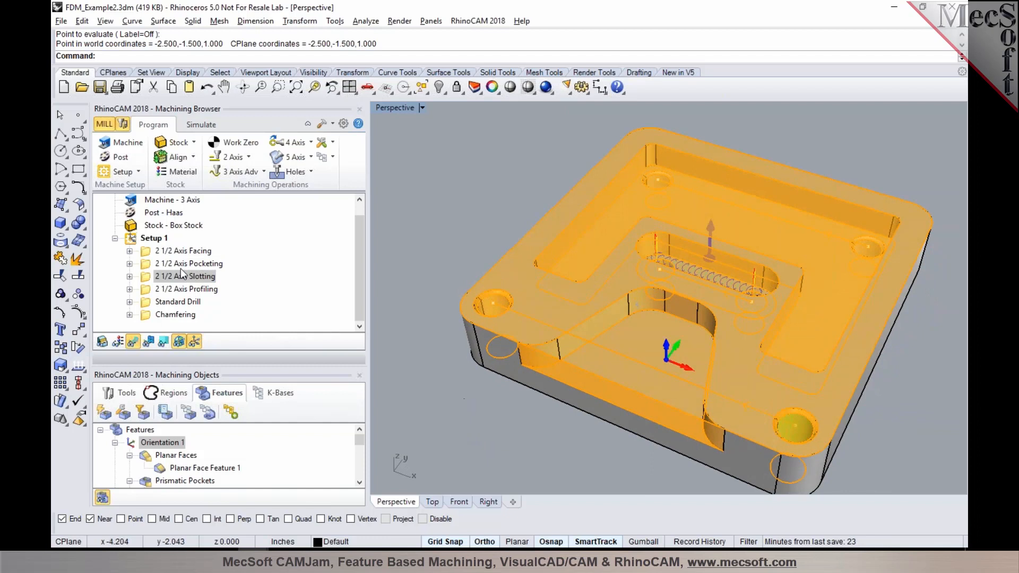
left_click(178, 291)
left_click(177, 302)
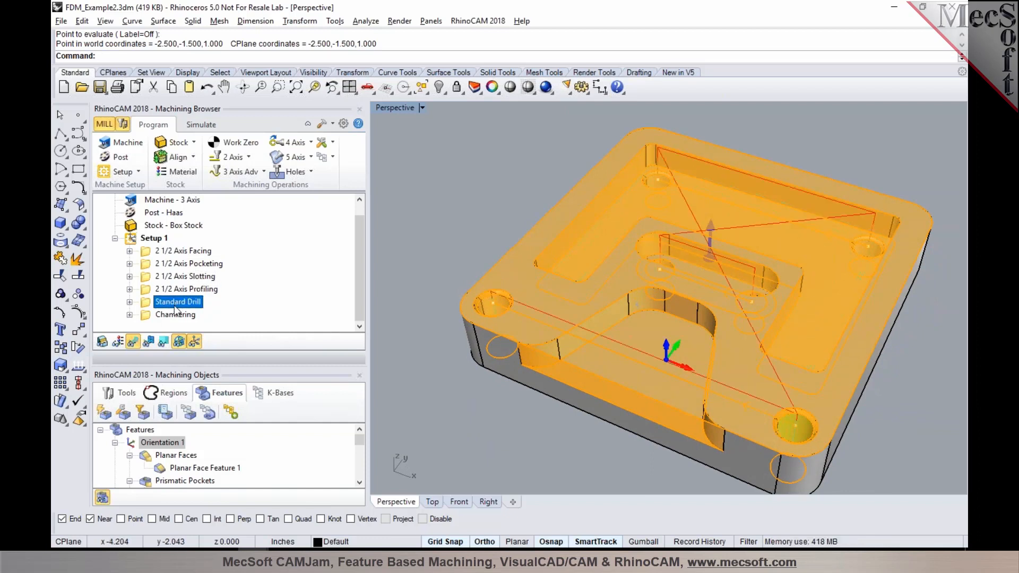
left_click(176, 315)
left_click(154, 239)
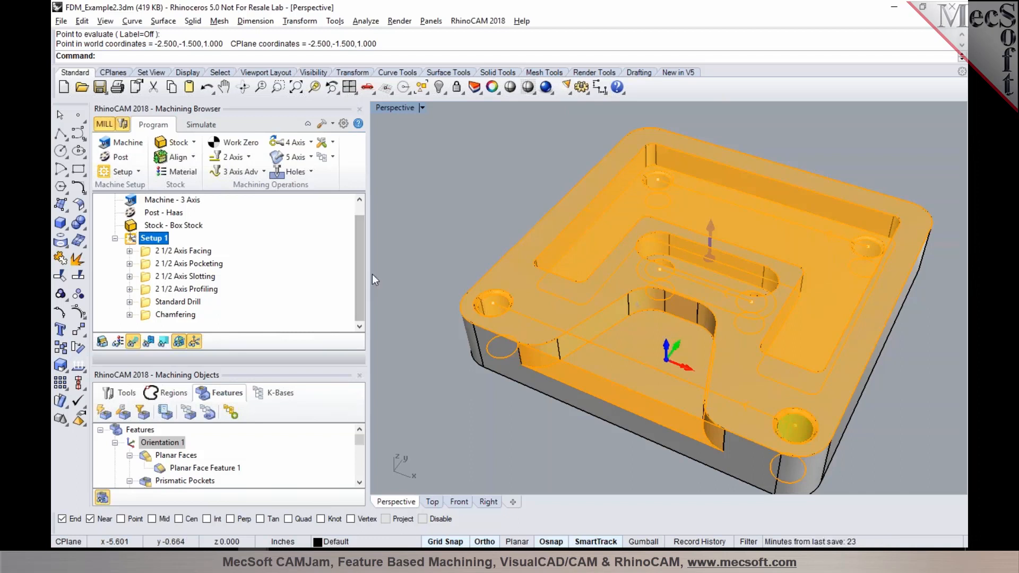
Step: Simulate the material removal of all Setup 1 operations on the box stock and inspect the cut part
left_click_drag(313, 366, 315, 342)
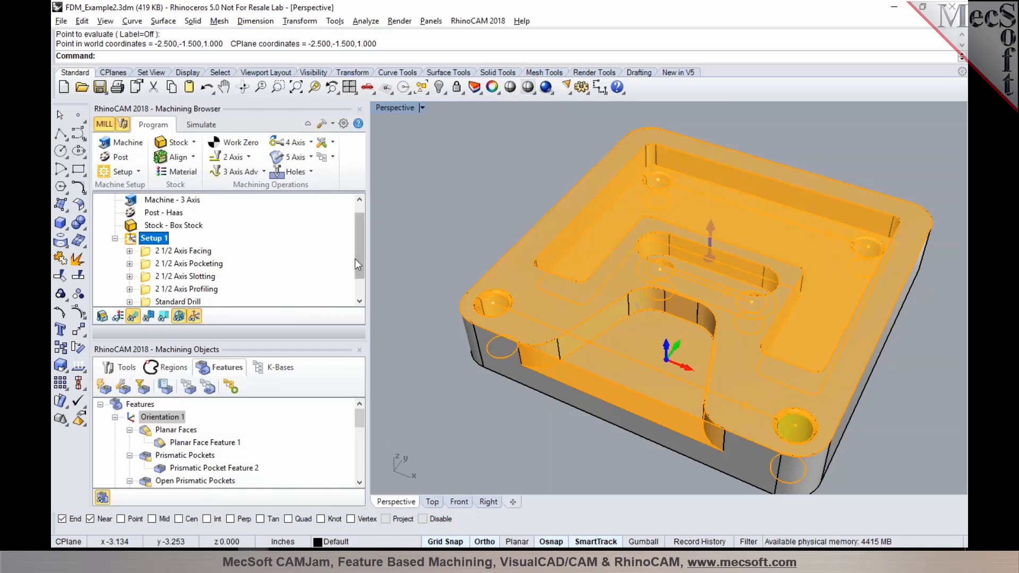
scroll(356, 259, "down", 1)
scroll(355, 260, "up", 1)
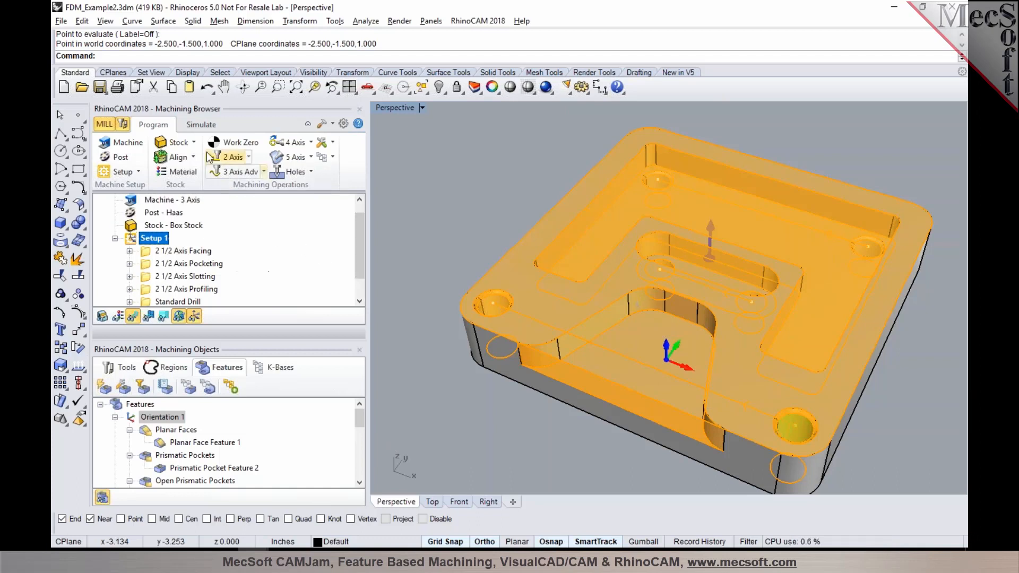
left_click(202, 126)
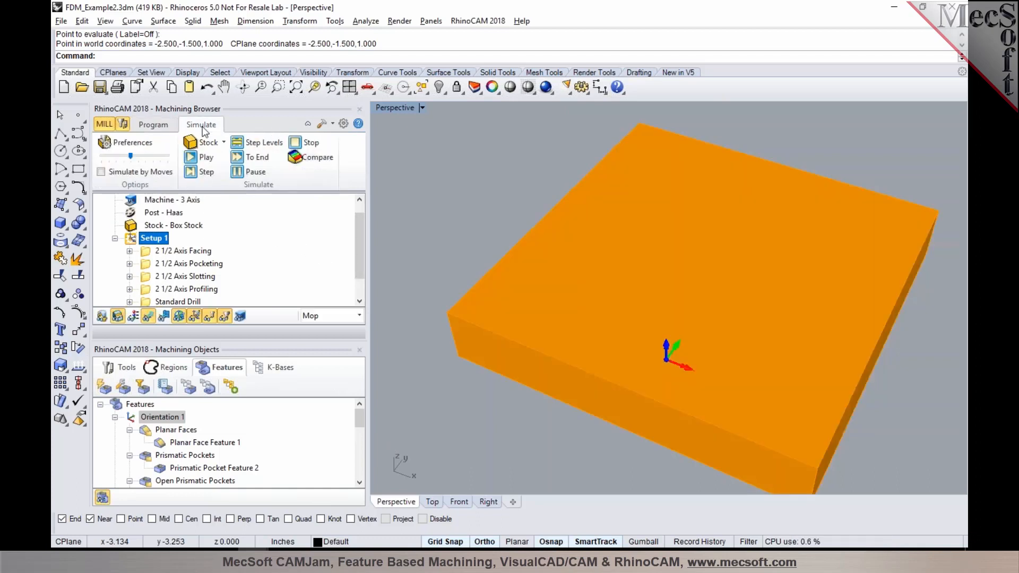
left_click(190, 155)
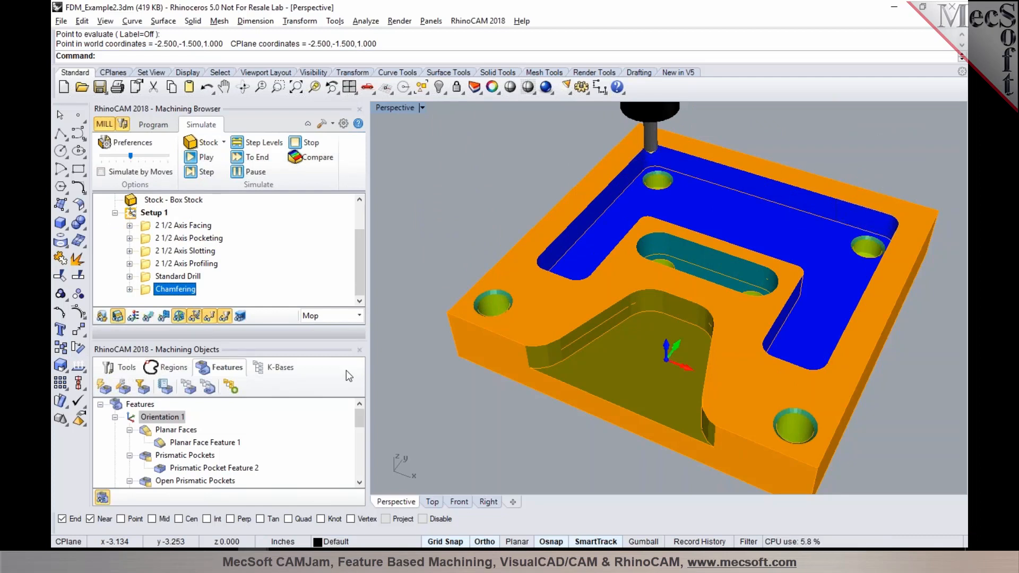
mouse_move(645, 345)
right_mouse_down()
mouse_move(674, 377)
mouse_move(668, 333)
mouse_move(667, 366)
mouse_move(668, 338)
mouse_move(654, 334)
right_mouse_up()
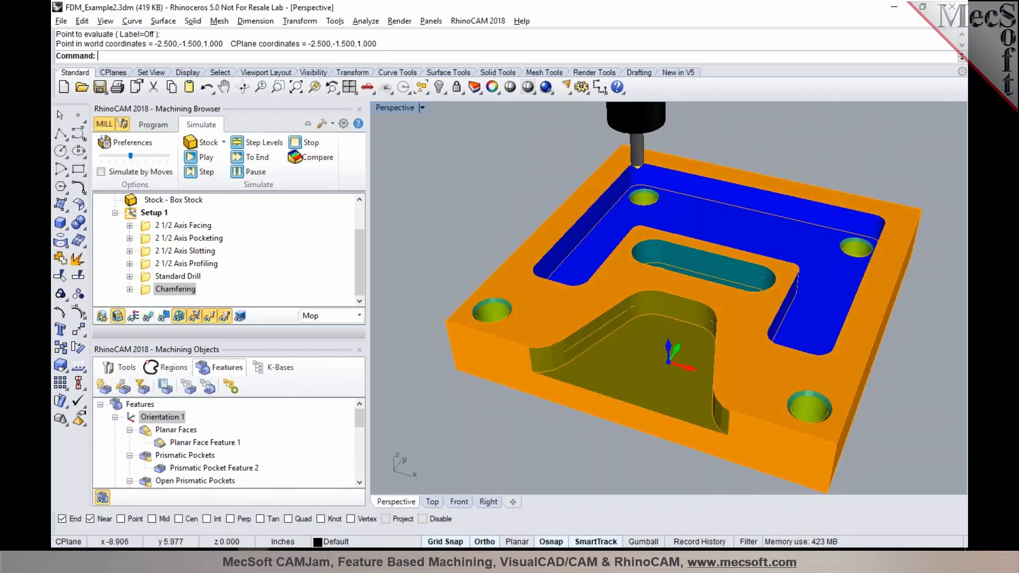
Step: Return to the machining program and delete Setup 1 with all its generated operations
left_click(153, 126)
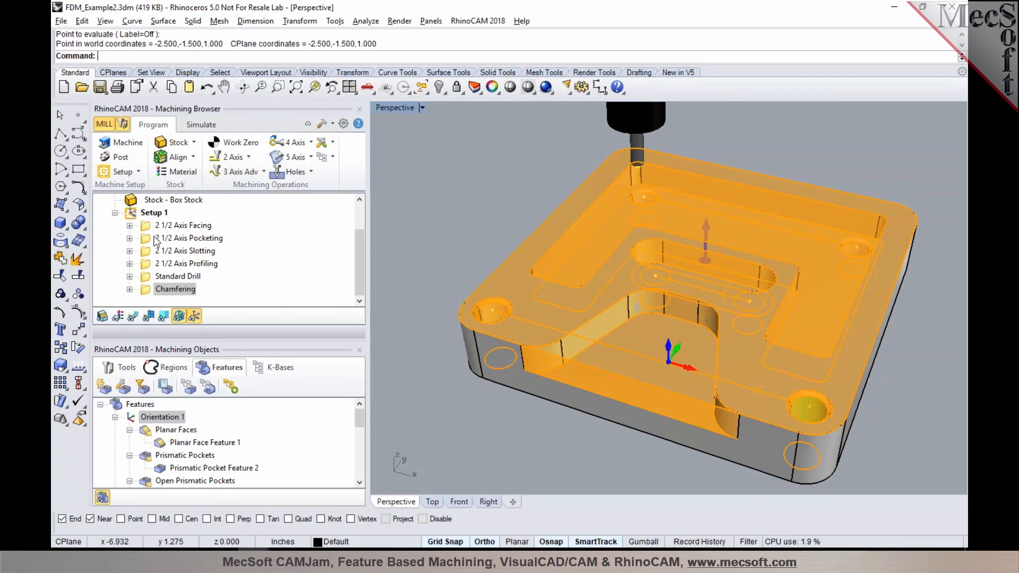
left_click(130, 214)
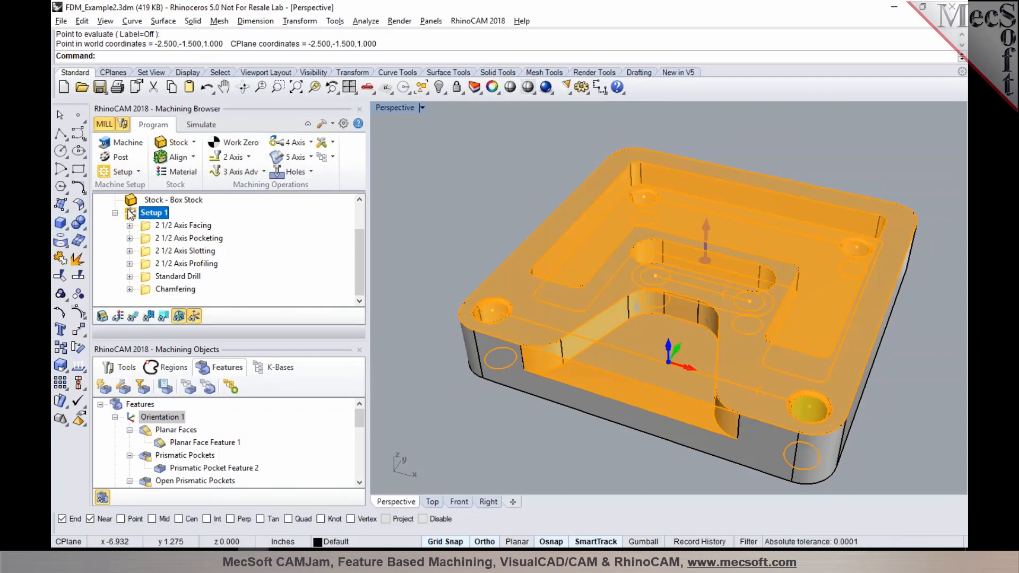
key("Delete")
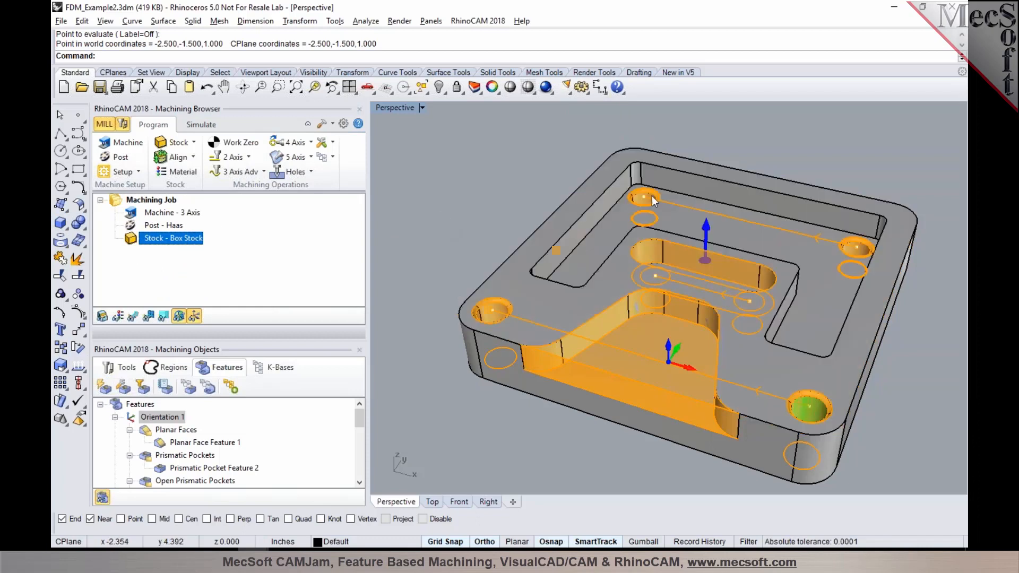
Step: Start a 2 1/2 Axis Pocketing operation on the large U-shaped pocket, Prismatic Pocket Feature 2
scroll(700, 255, "up", 5)
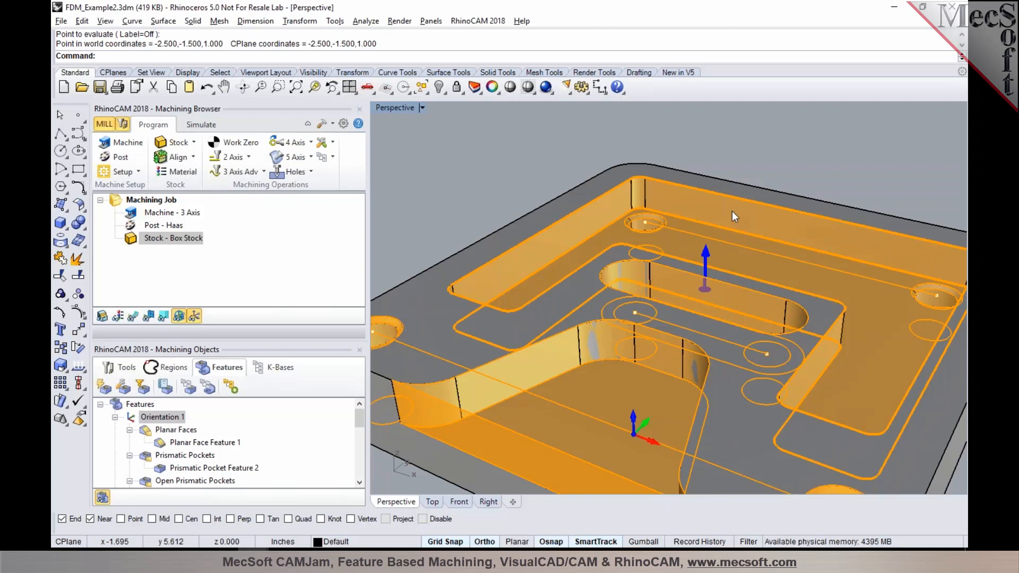
scroll(731, 217, "down", 2)
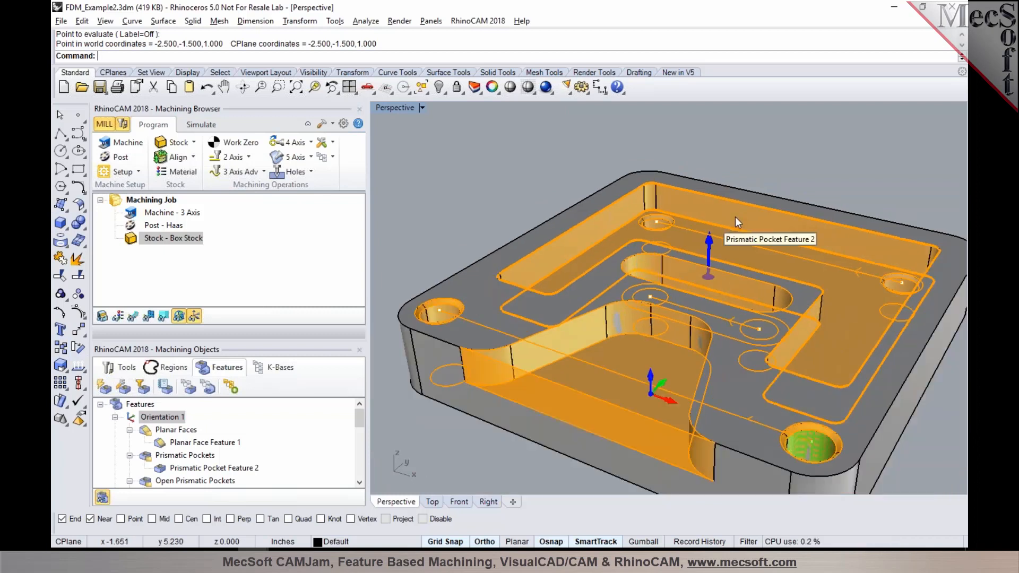
left_click(734, 216)
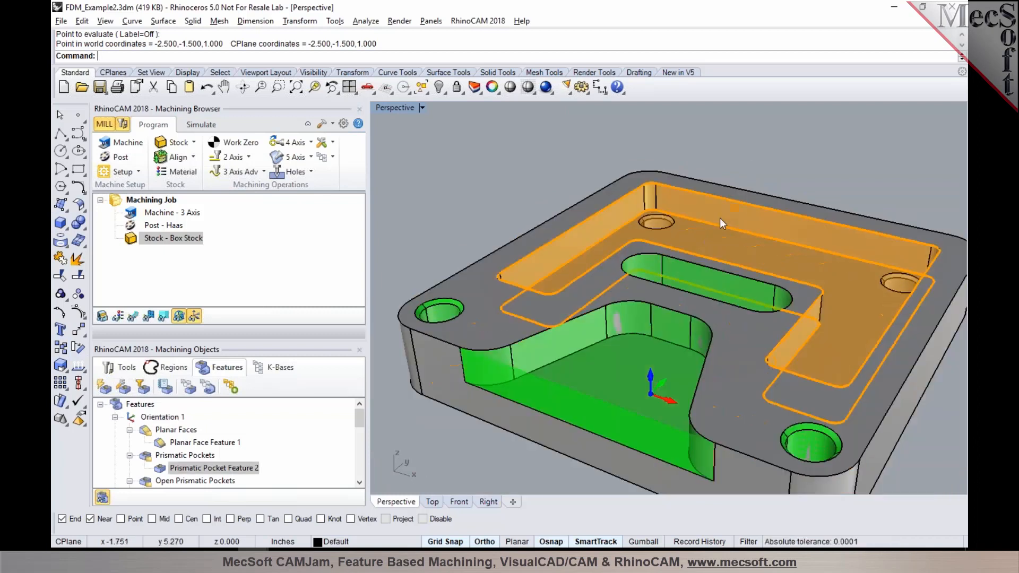
left_click(726, 161)
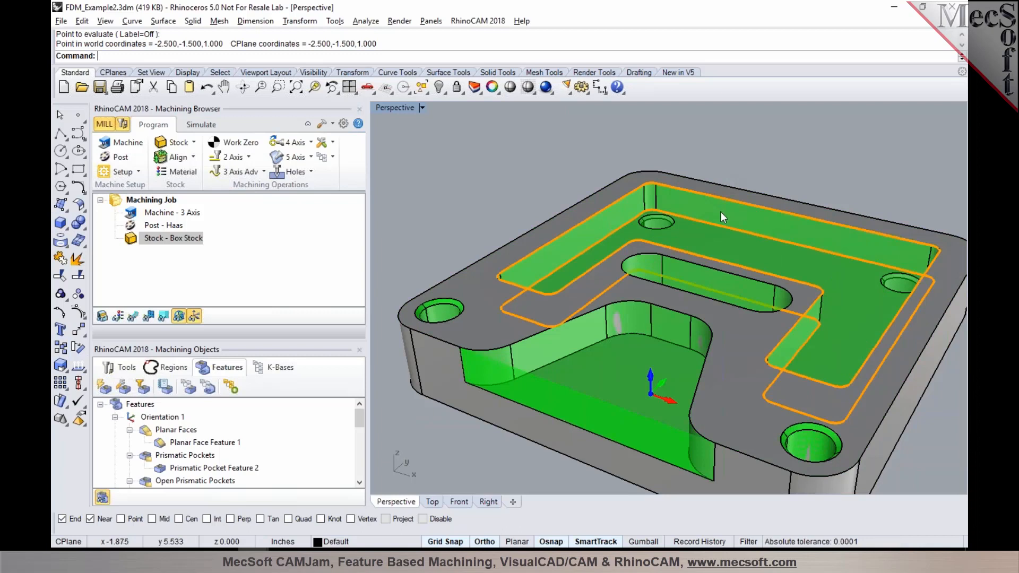
right_click(721, 214)
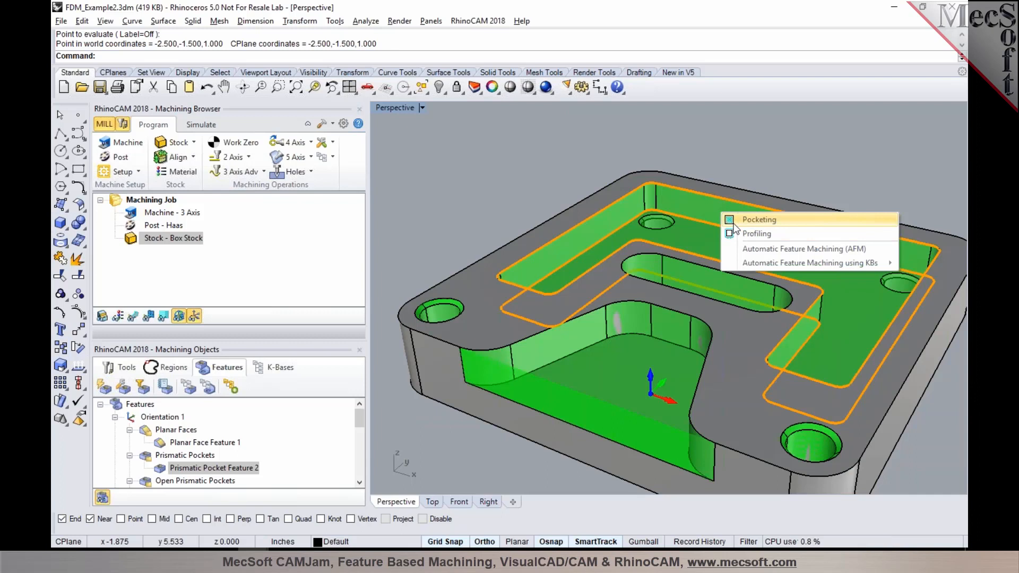
left_click(734, 223)
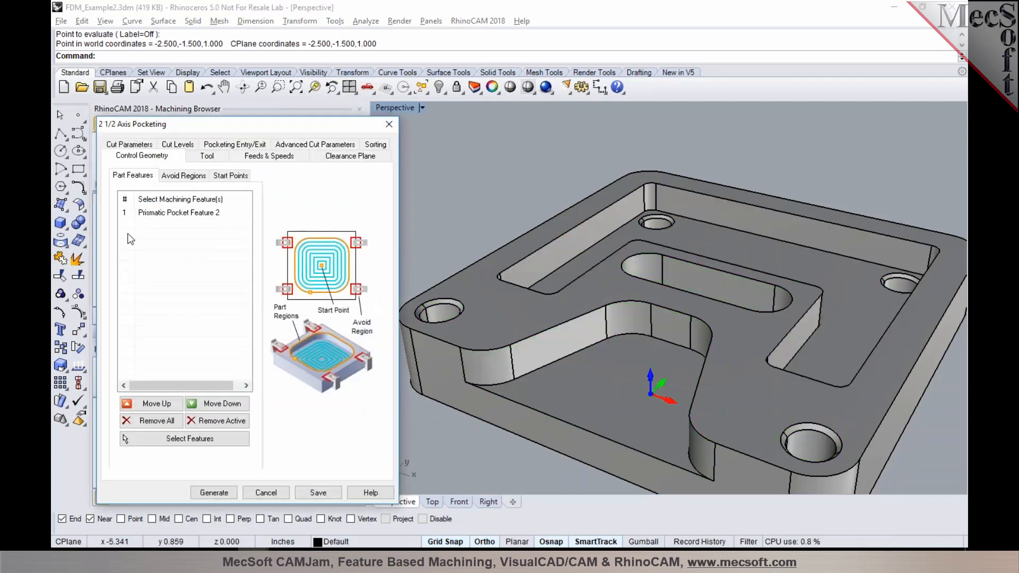
Step: Use the FLATMILL-1/2 INCH tool for the pocketing operation, review its cut parameters and cut levels, and generate the toolpath
left_click(149, 215)
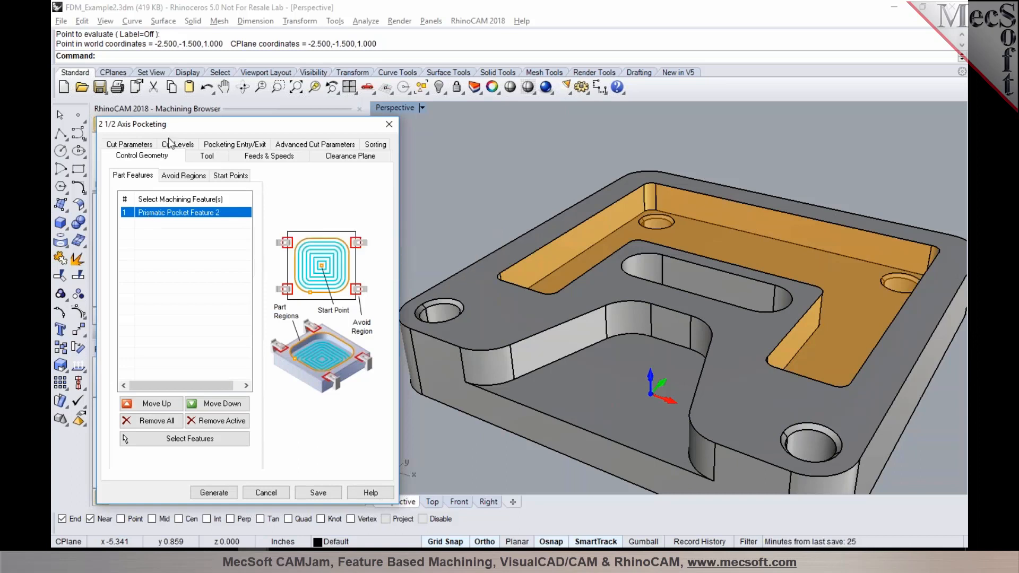
left_click(191, 155)
left_click(175, 192)
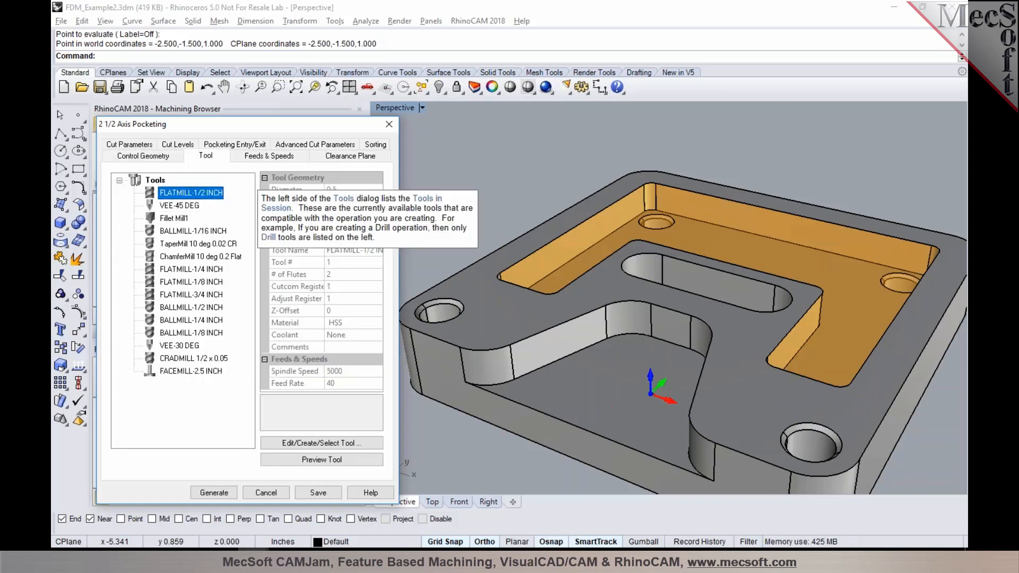
left_click(141, 146)
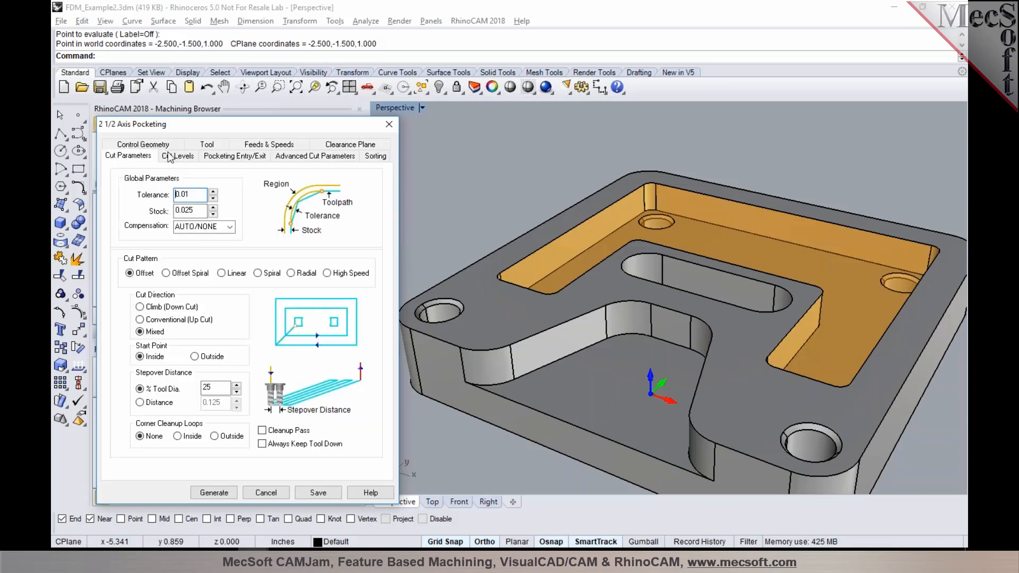
left_click(169, 158)
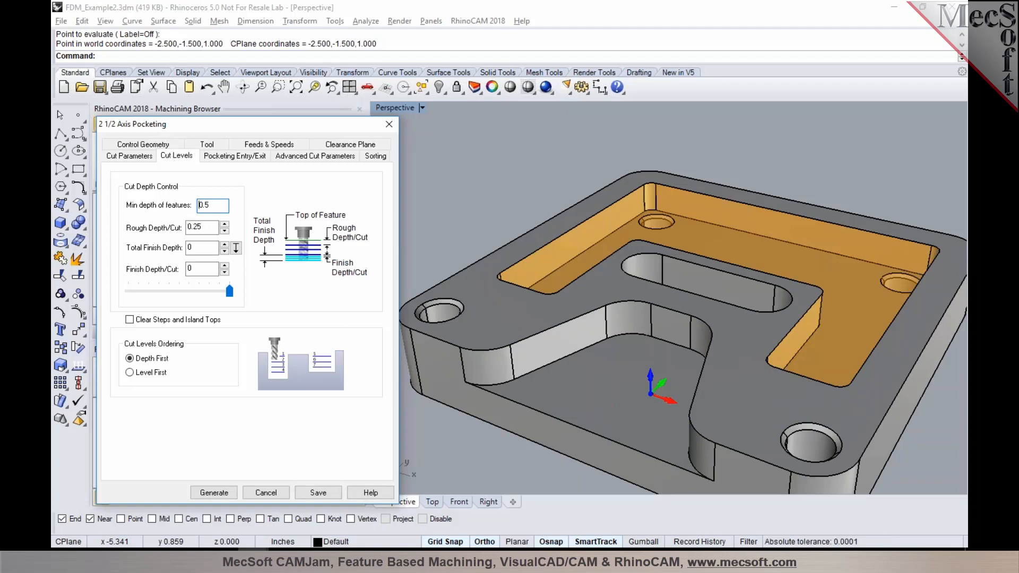
mouse_move(196, 227)
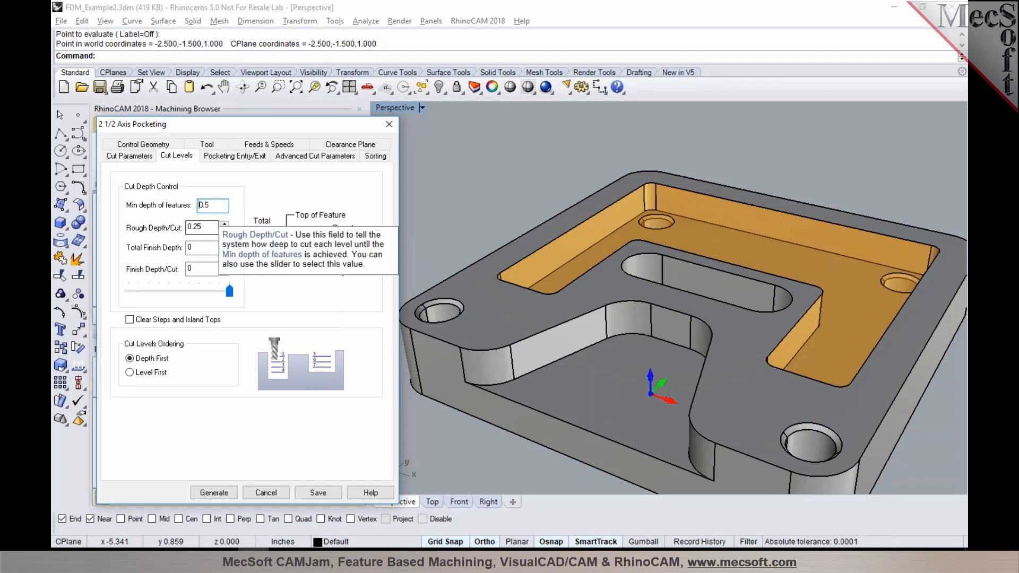
left_click(215, 491)
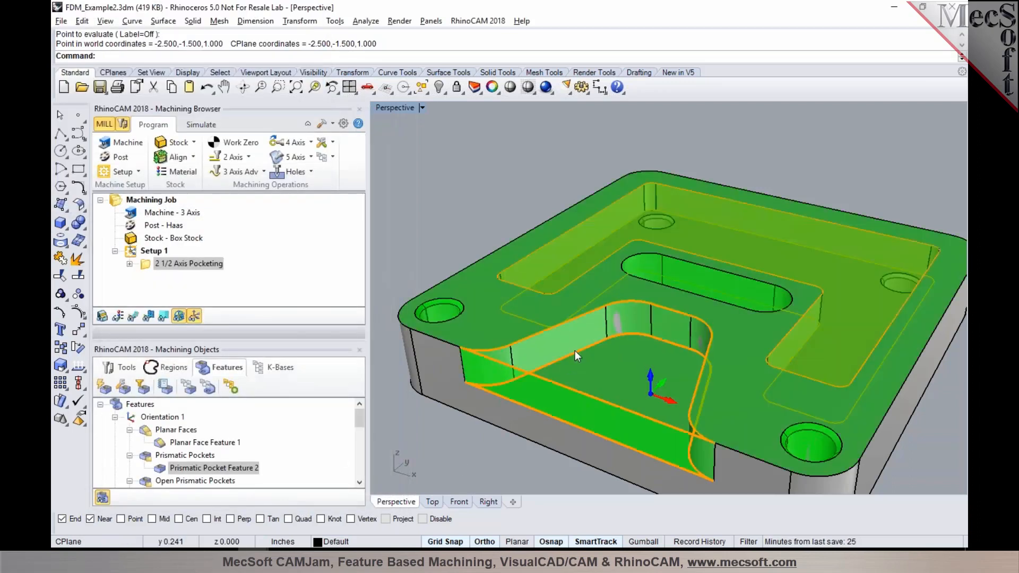
Step: Create a 2 1/2 Axis Slotting operation on Prismatic Slot Feature 1, review its tool, slot parameters and cut levels, and generate the toolpath
right_click(675, 264)
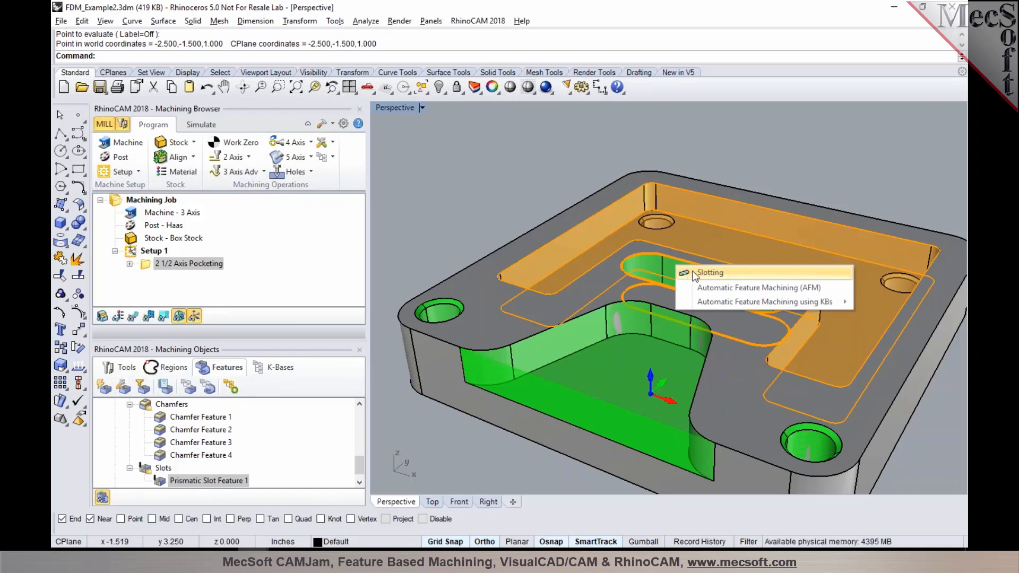
left_click(696, 272)
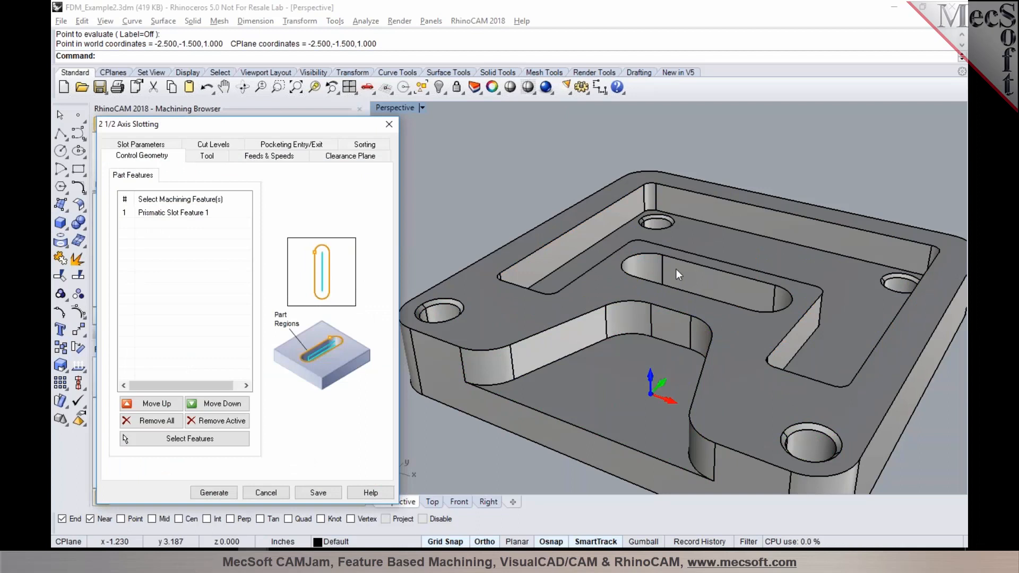
left_click(206, 156)
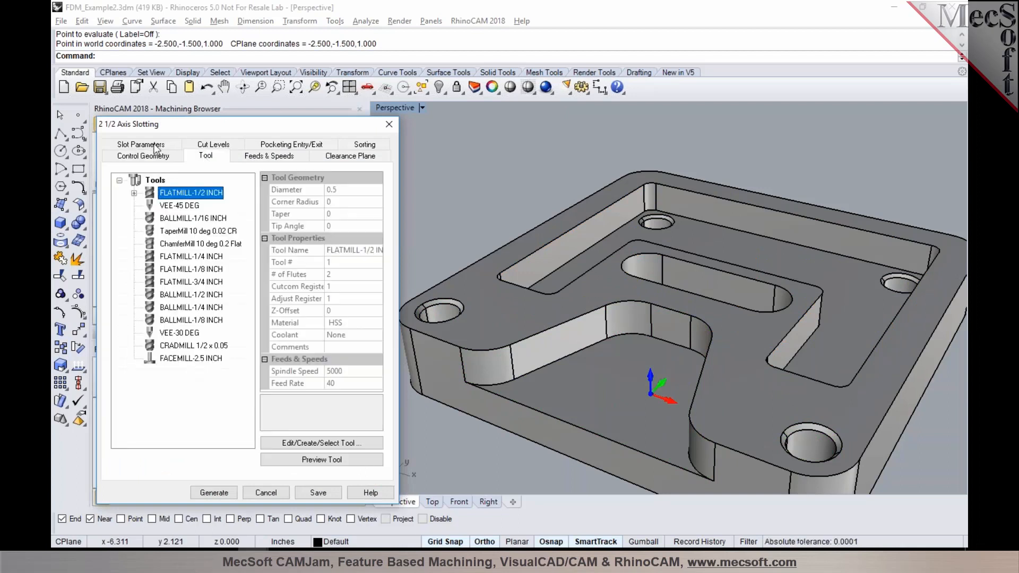
left_click(154, 145)
left_click(214, 161)
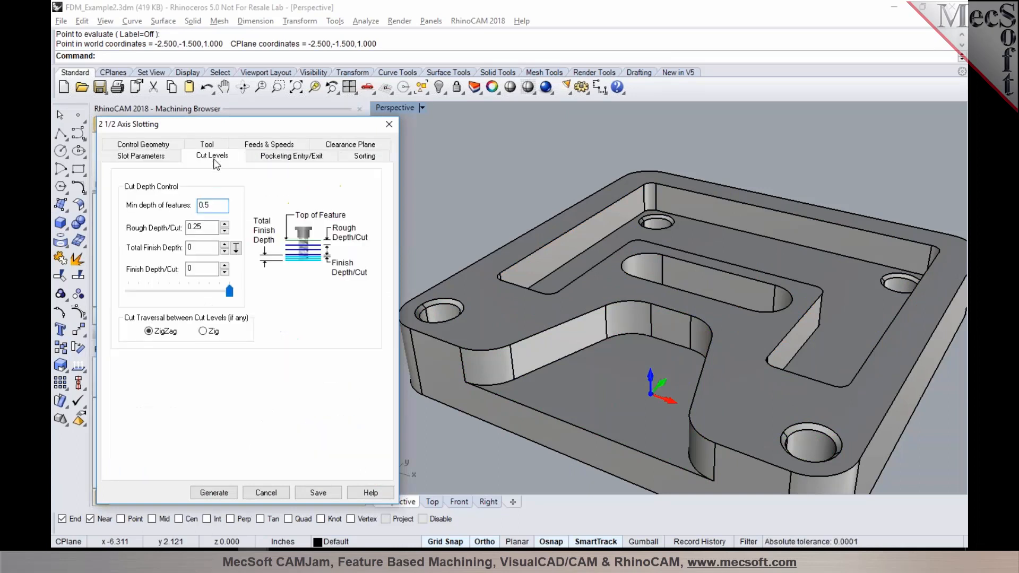
left_click(205, 203)
left_click(161, 160)
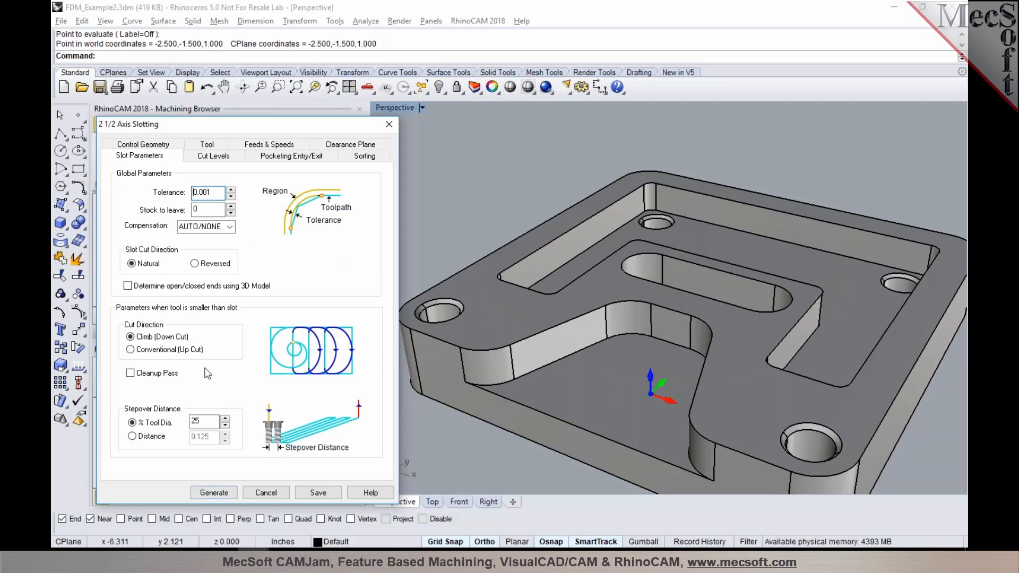
left_click(215, 492)
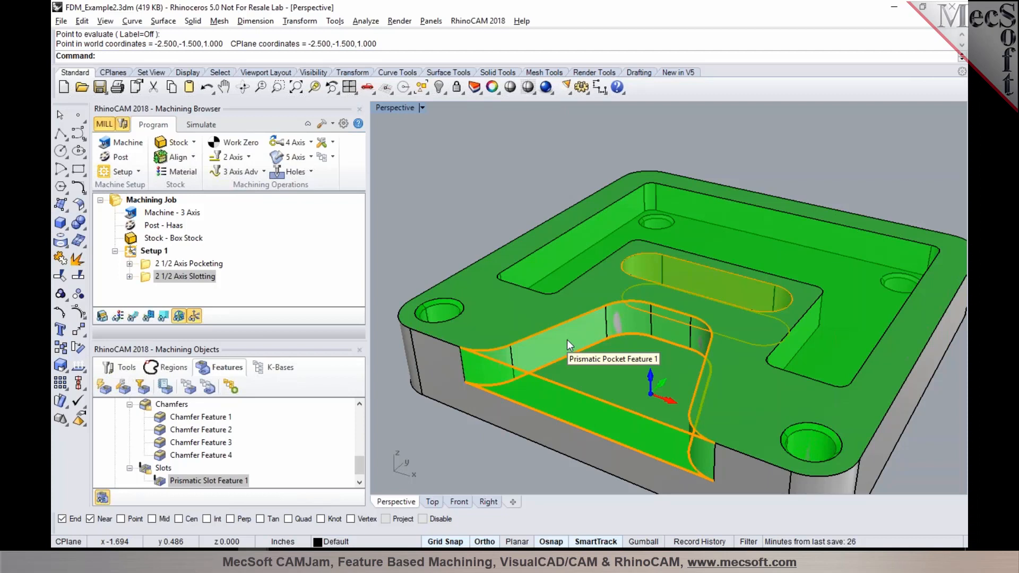
Step: Create a 2 1/2 Axis Facing operation on the open pocket, Prismatic Pocket Feature 1, review its tool, roughing and cut levels, and generate the toolpath
right_click(567, 341)
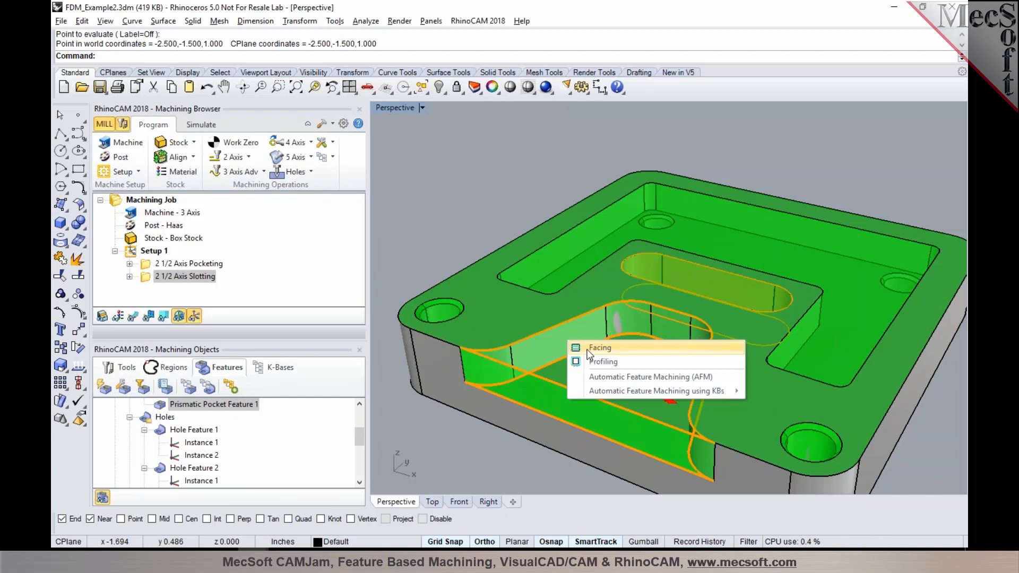
left_click(586, 349)
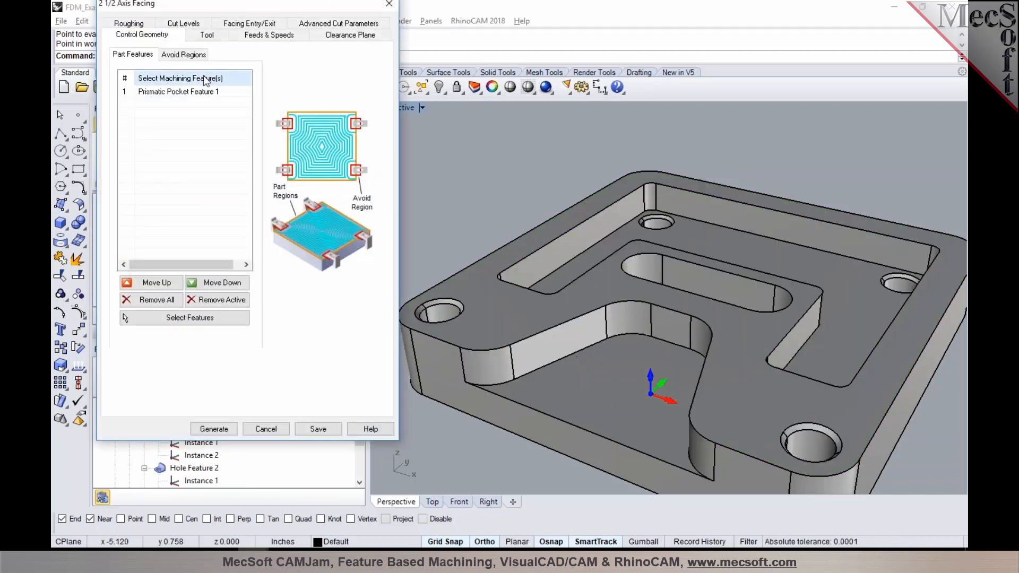
left_click(204, 92)
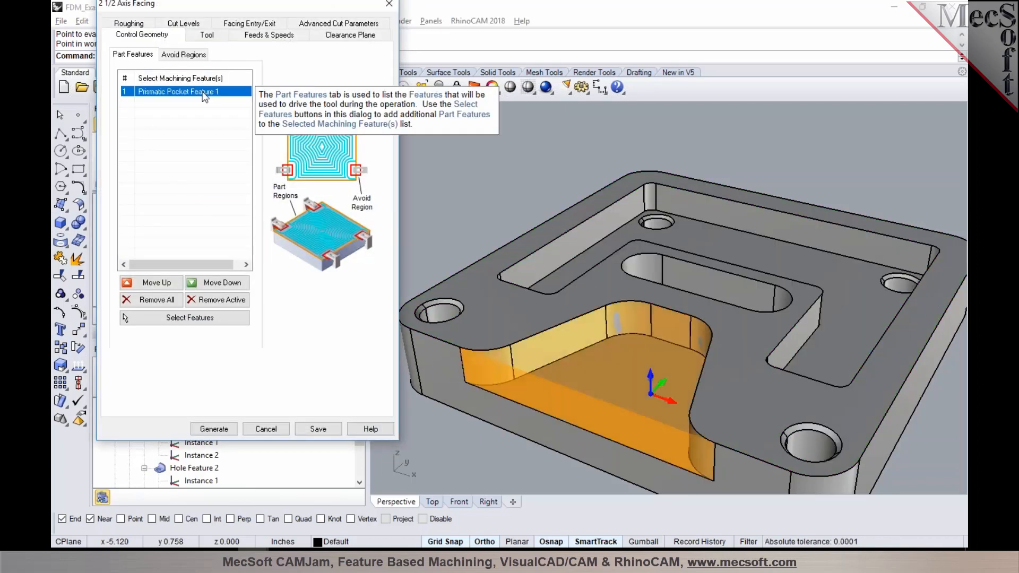
left_click(206, 35)
left_click(120, 24)
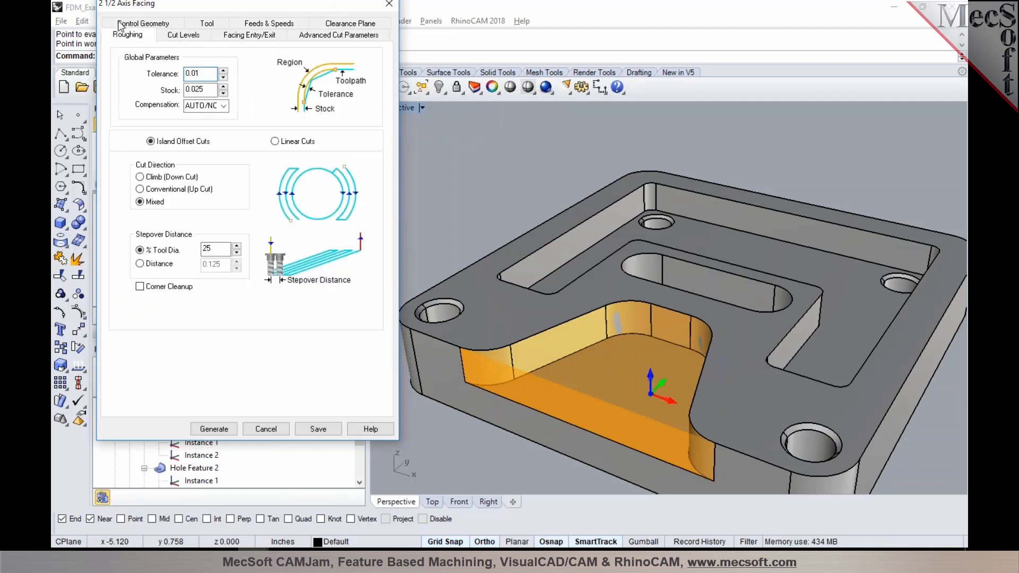
left_click(179, 37)
left_click(137, 37)
left_click(187, 36)
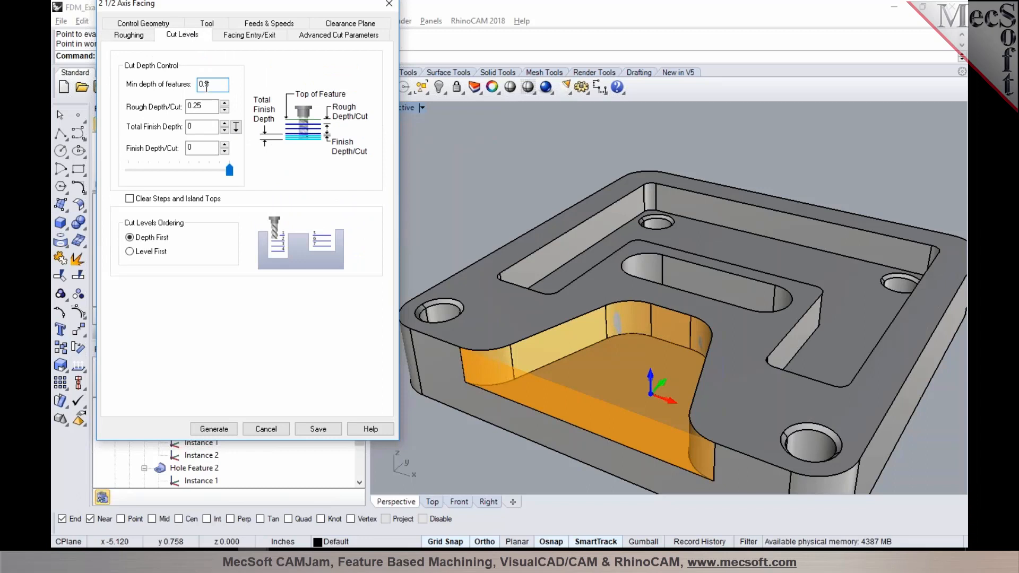
mouse_move(206, 88)
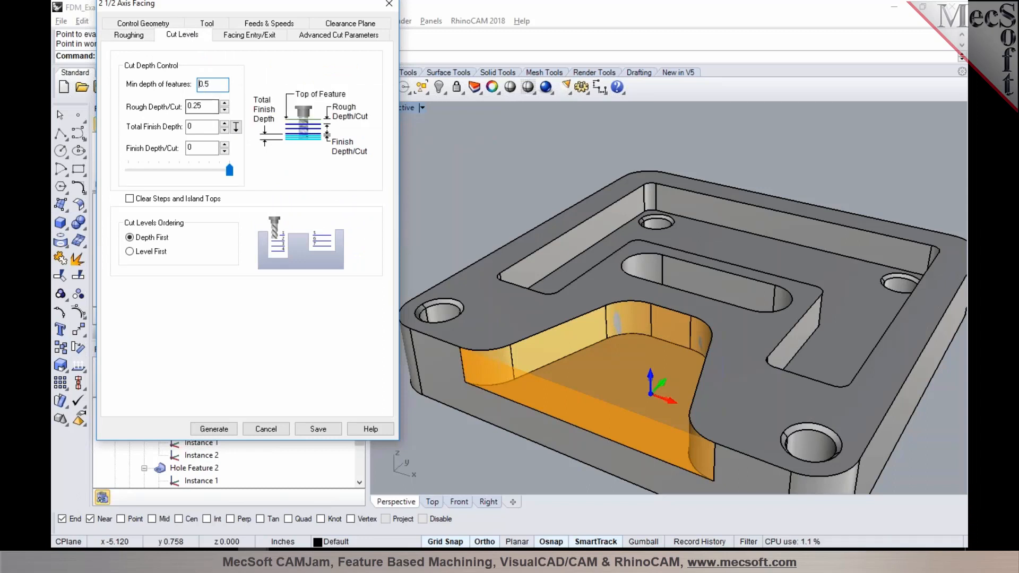
mouse_move(193, 110)
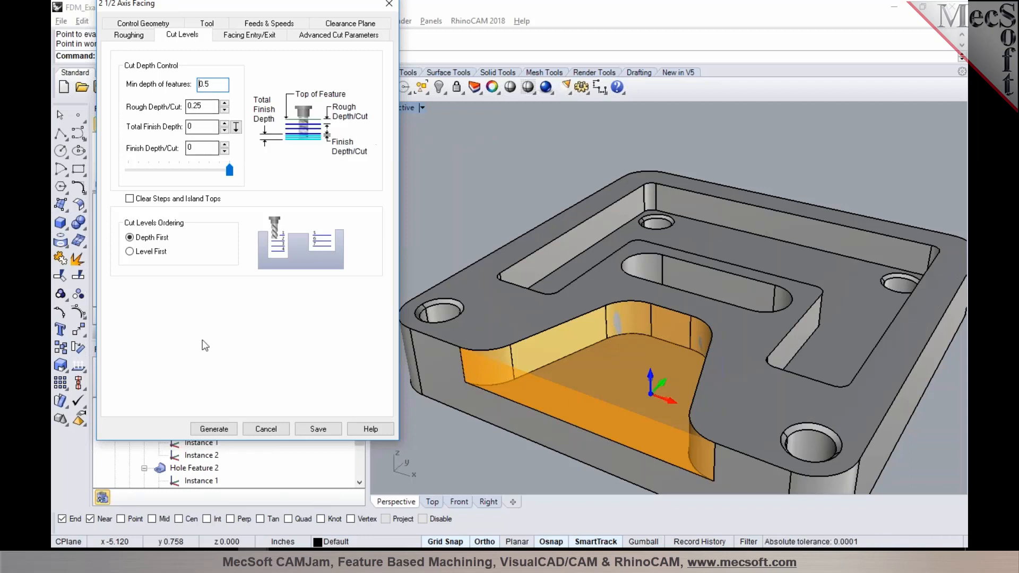
left_click(214, 430)
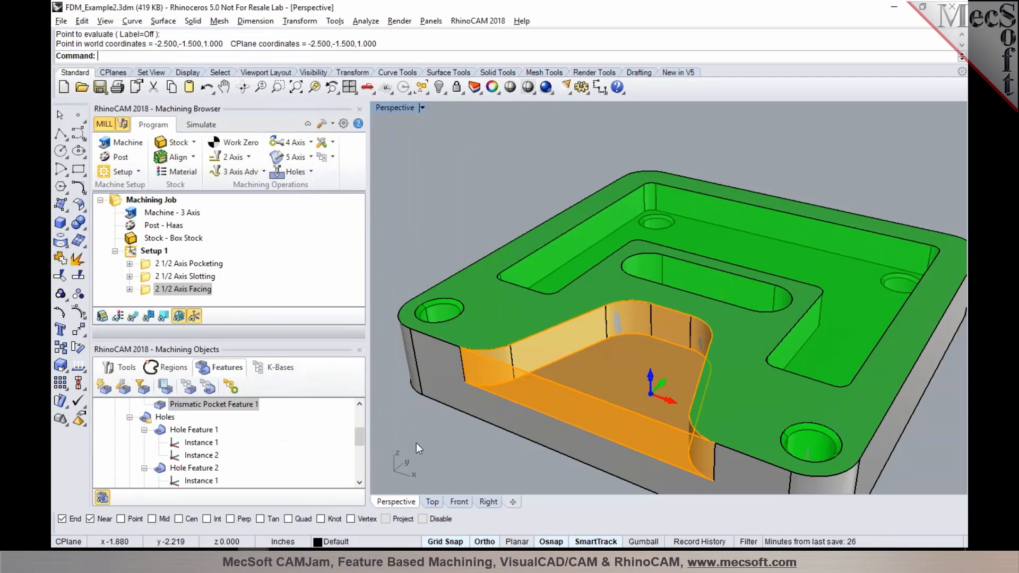
Step: Display the toolpaths of the facing, slotting and pocketing operations one by one, and hide the toolpath display again
left_click(134, 317)
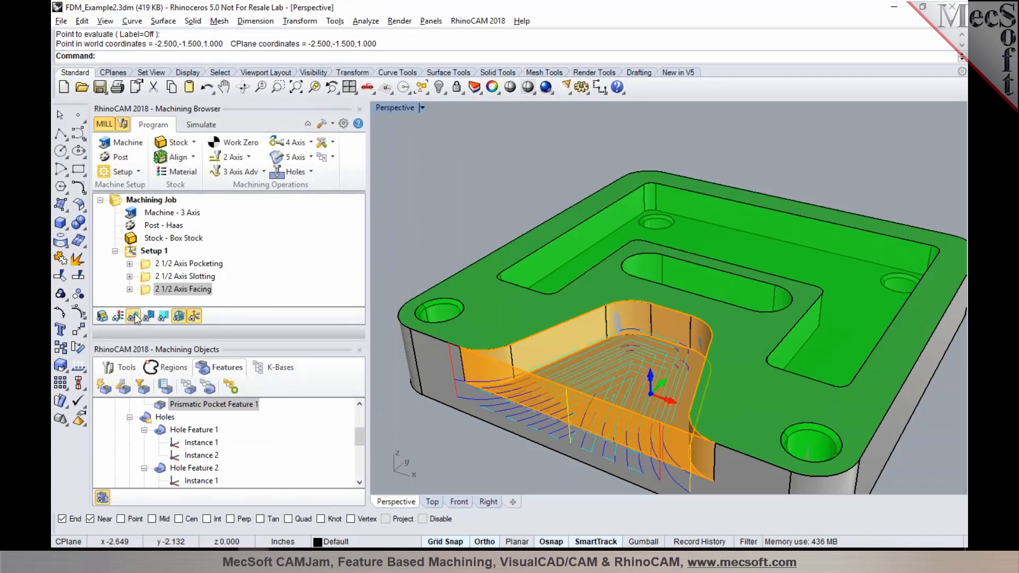
left_click(155, 276)
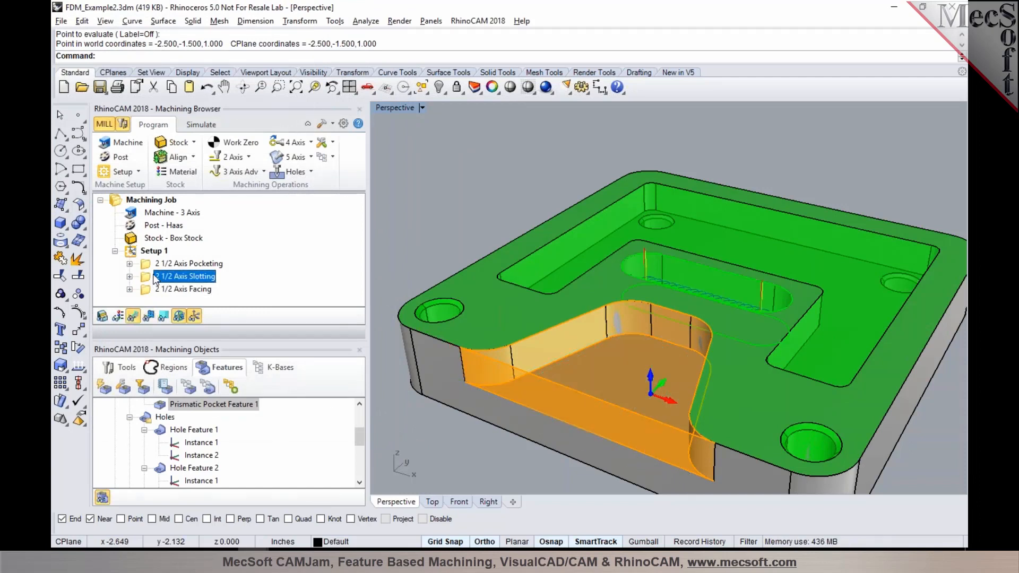
left_click(157, 263)
left_click(155, 289)
left_click(133, 316)
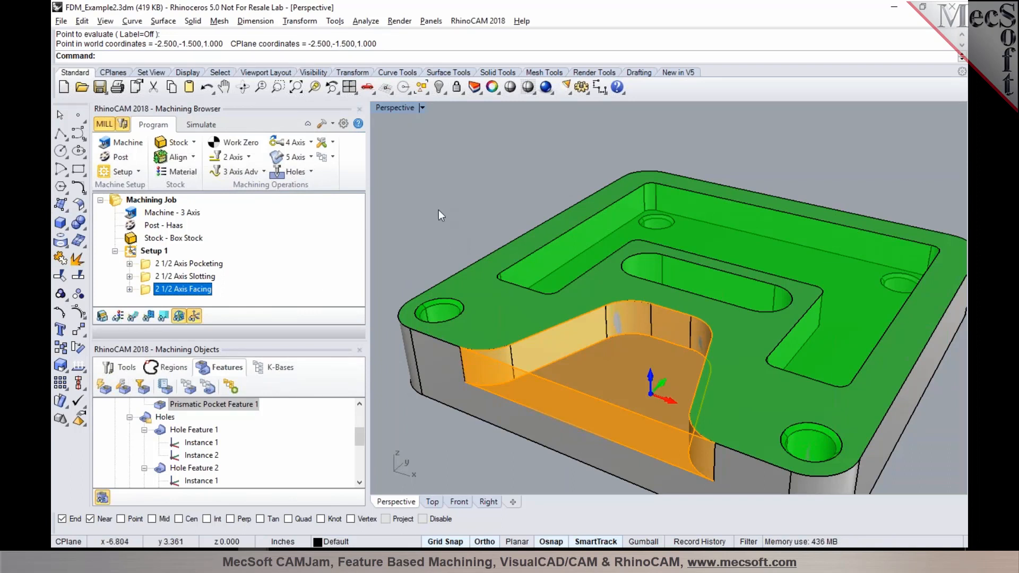
Step: Delete Setup 1 together with its pocketing, slotting and facing operations
left_click(150, 251)
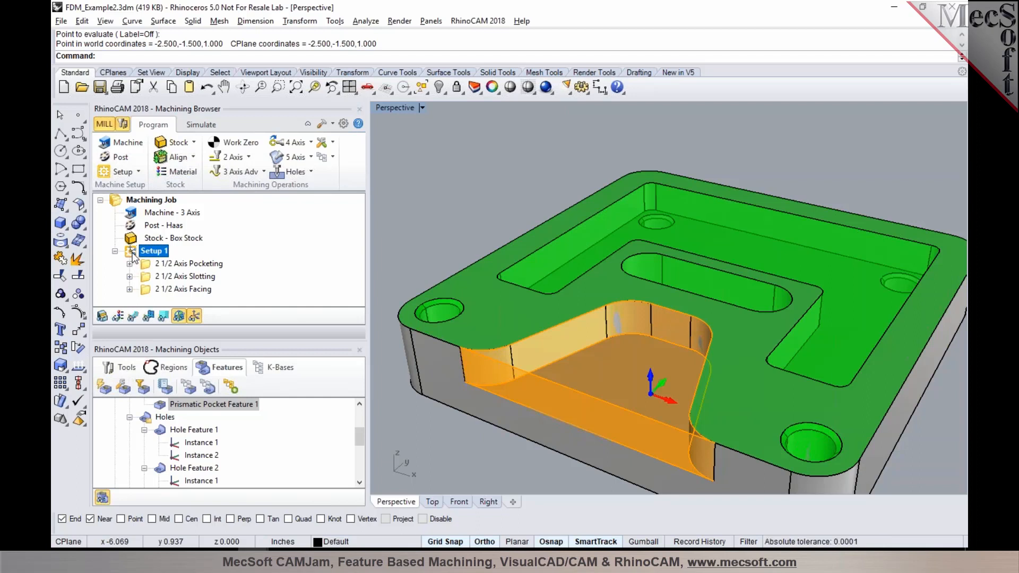
left_click(145, 265)
left_click(134, 252)
key("Delete")
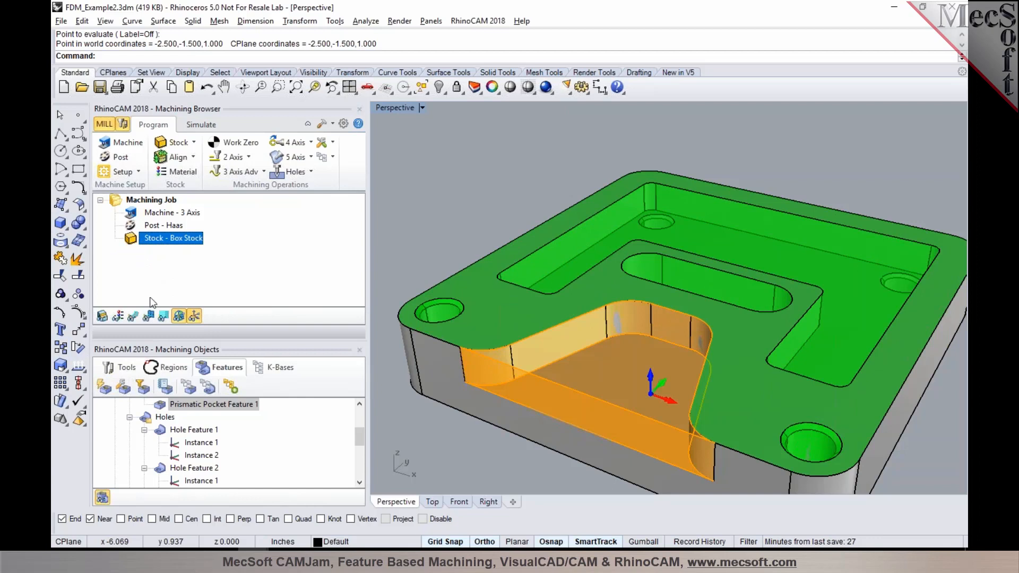
Step: Run Automatic Feature Machining on all features of Orientation 1 to generate the machining operations
scroll(159, 420, "up", 3)
left_click(159, 418)
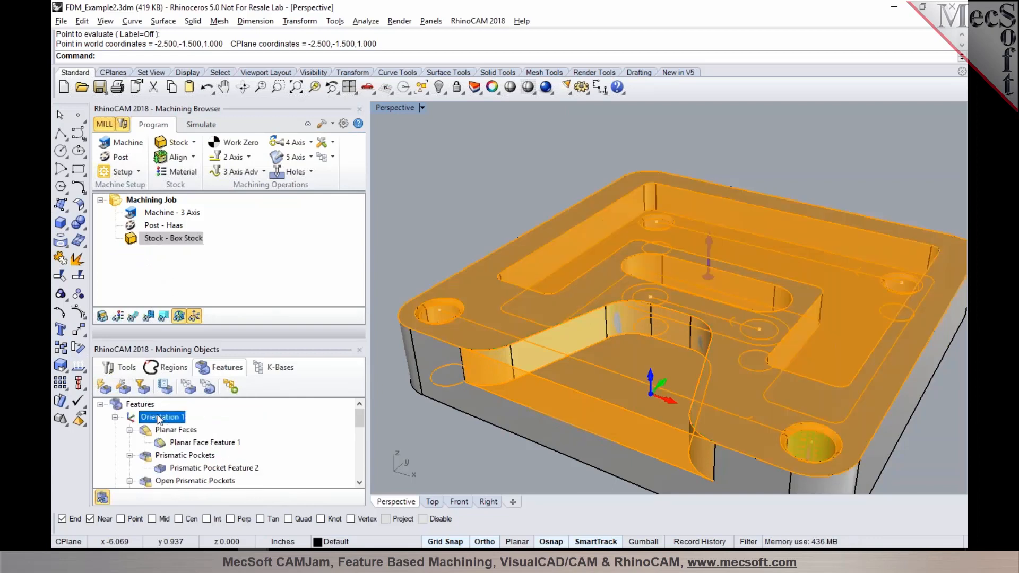
left_click(225, 389)
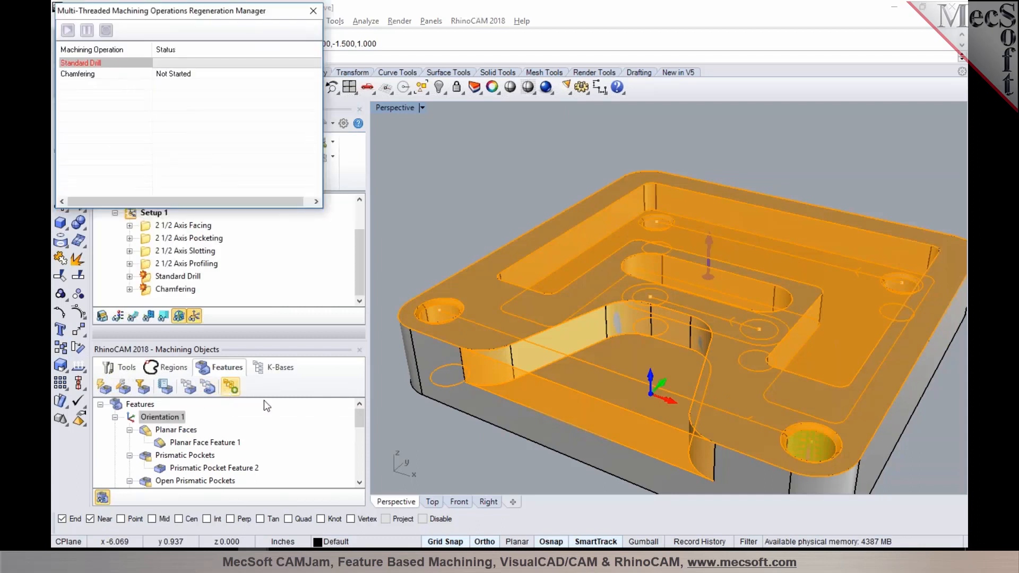
Step: Examine the toolpath of each generated Setup 1 operation, from chamfering and drilling through profiling, slotting, pocketing and facing
left_click(165, 288)
left_click(161, 277)
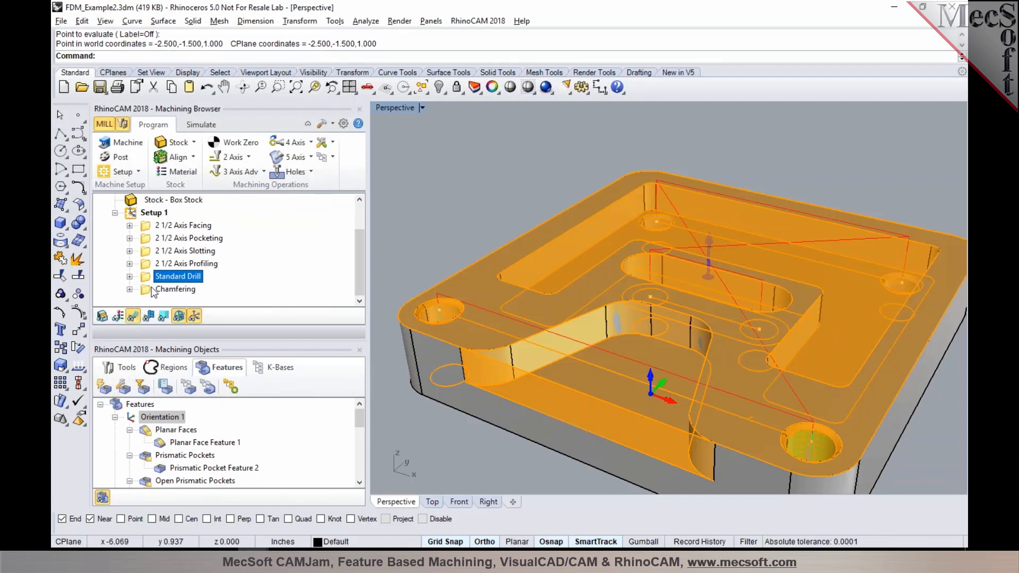
left_click(159, 264)
left_click(158, 251)
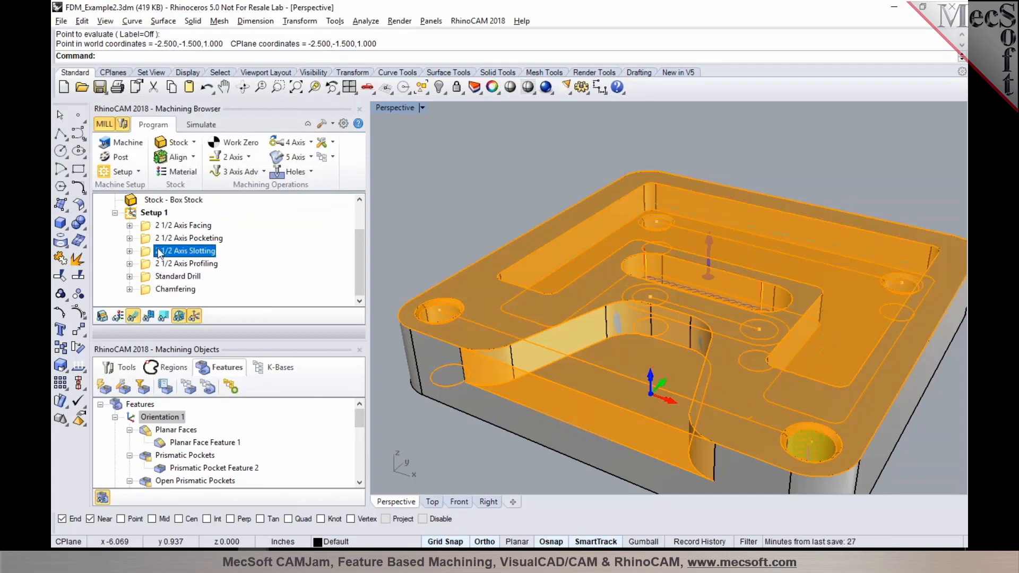
left_click(161, 238)
left_click(161, 225)
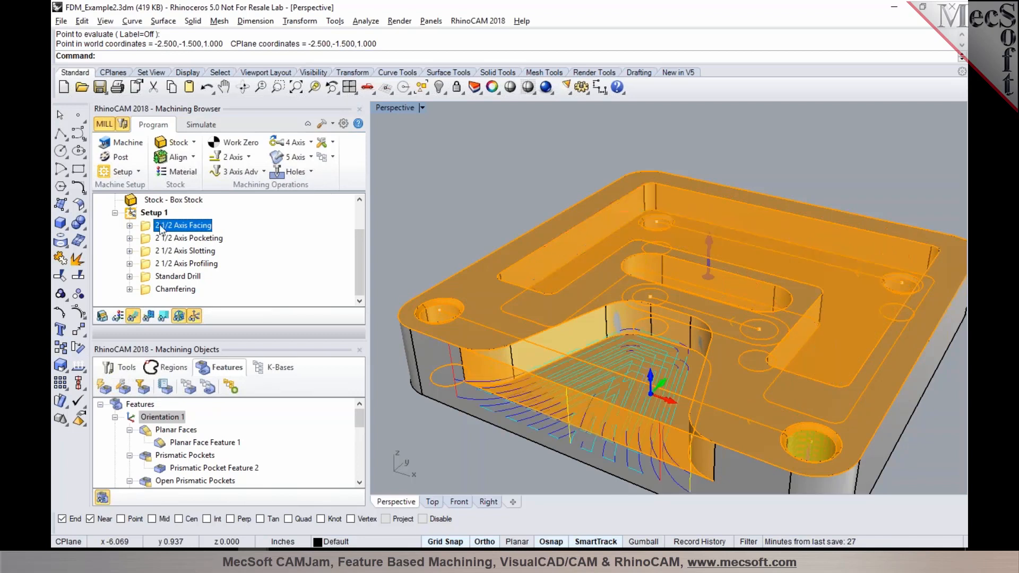
left_click(150, 212)
left_click(158, 289)
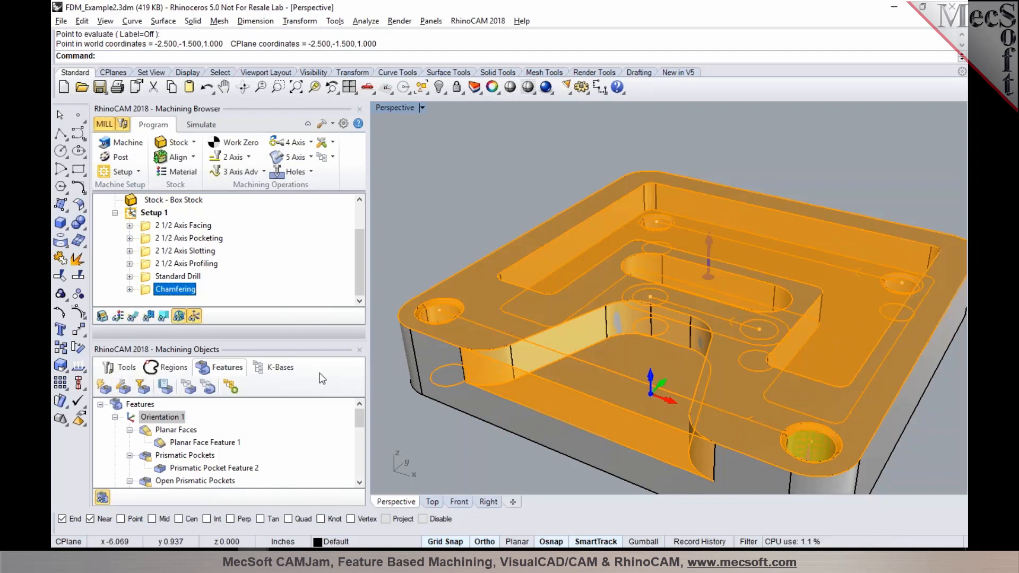
Step: Switch to VisualCAM and run Interactive Feature Detection on the plate's top face, slotted front face and the end face with the hole
left_click(957, 110)
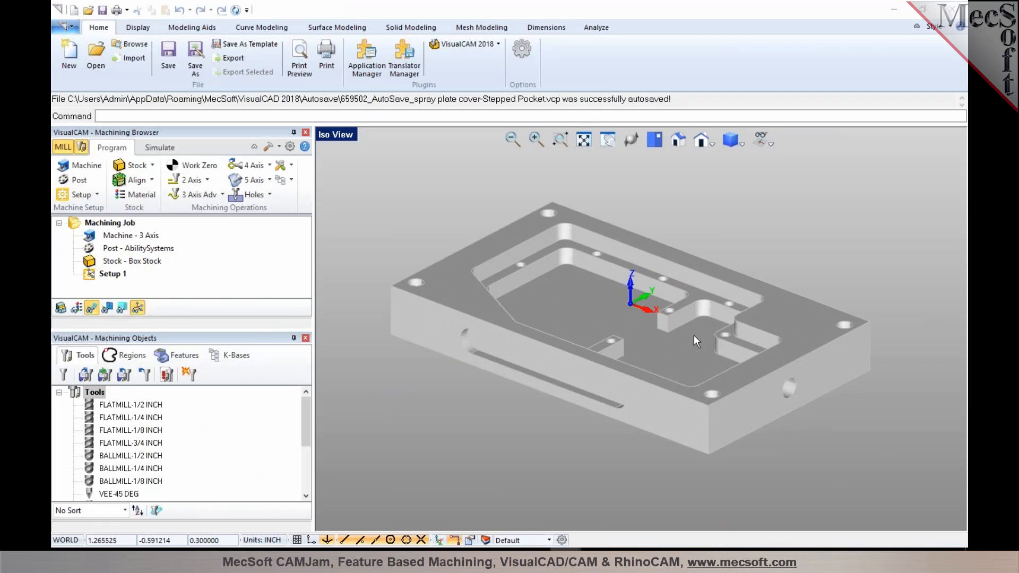
left_click(180, 356)
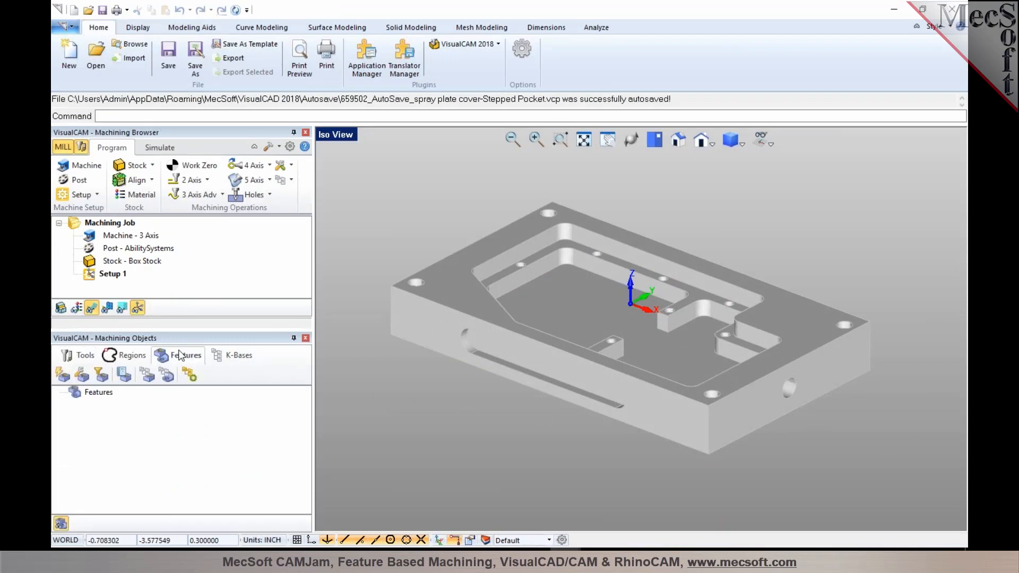
left_click(81, 375)
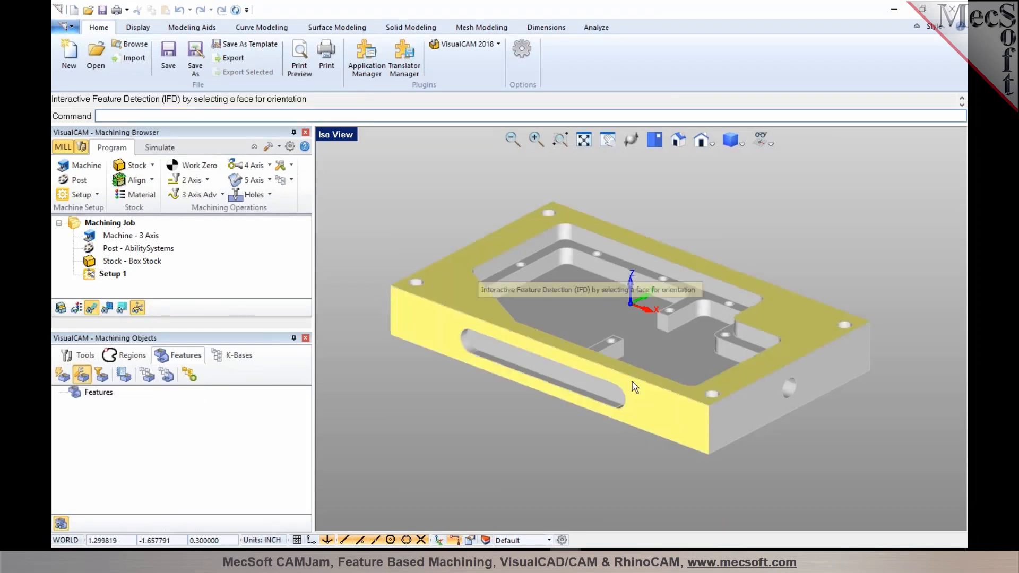
left_click(718, 422)
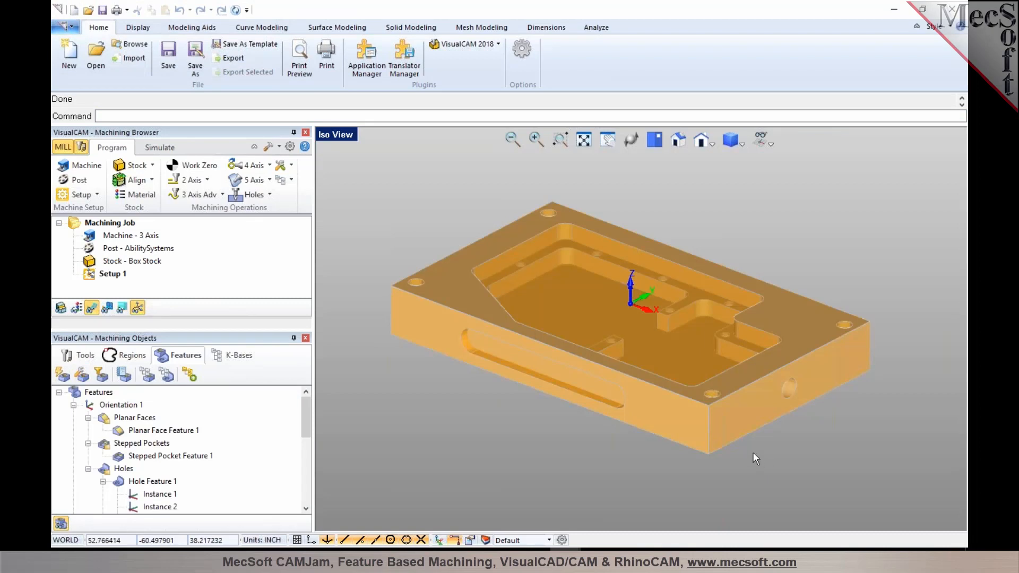
Step: Collapse Orientation 1 and highlight each of the three orientations to compare their detected features on the part
left_click(74, 405)
left_click(104, 407)
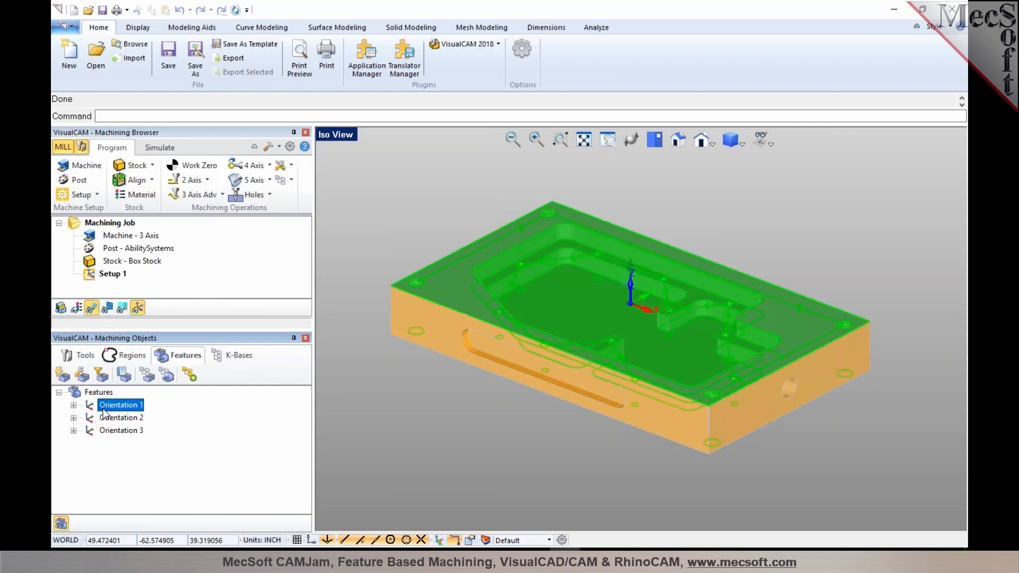
left_click(106, 418)
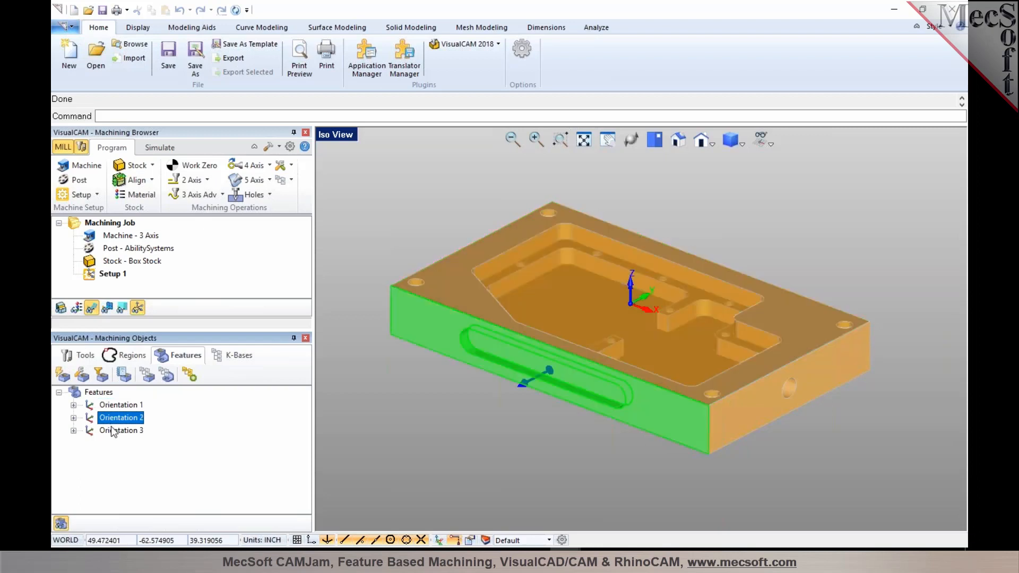
left_click(113, 431)
left_click(113, 406)
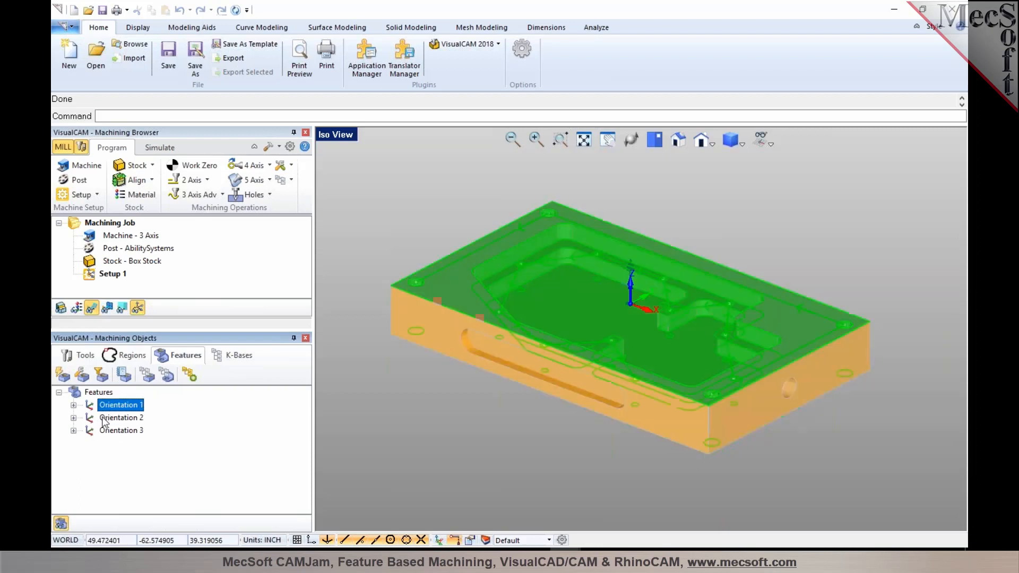
Step: Expand Orientation 2 and inspect its Planar Face Feature 2 and Prismatic Slot Feature 1 on the part
left_click(108, 418)
left_click(74, 418)
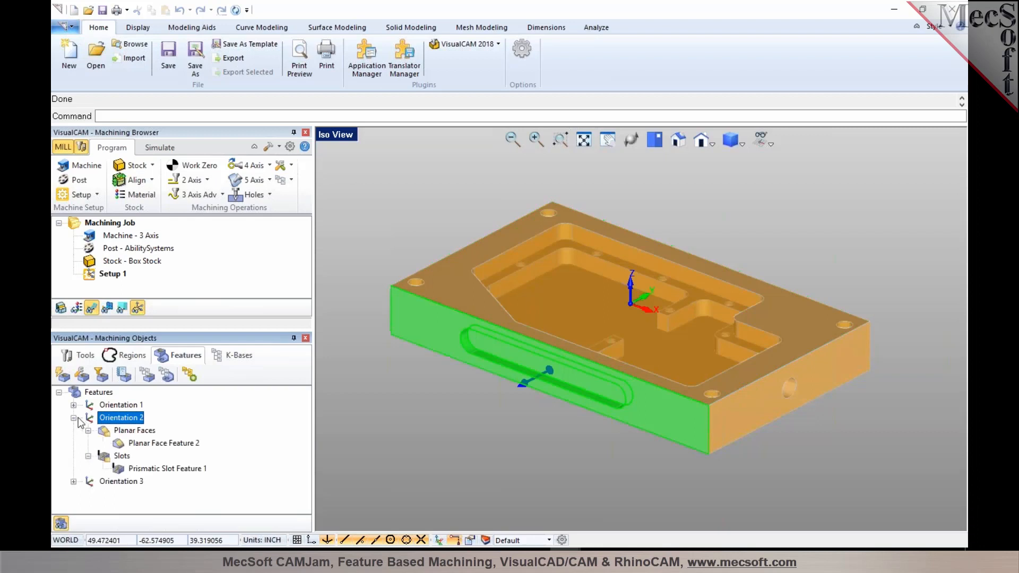
left_click(113, 432)
left_click(121, 444)
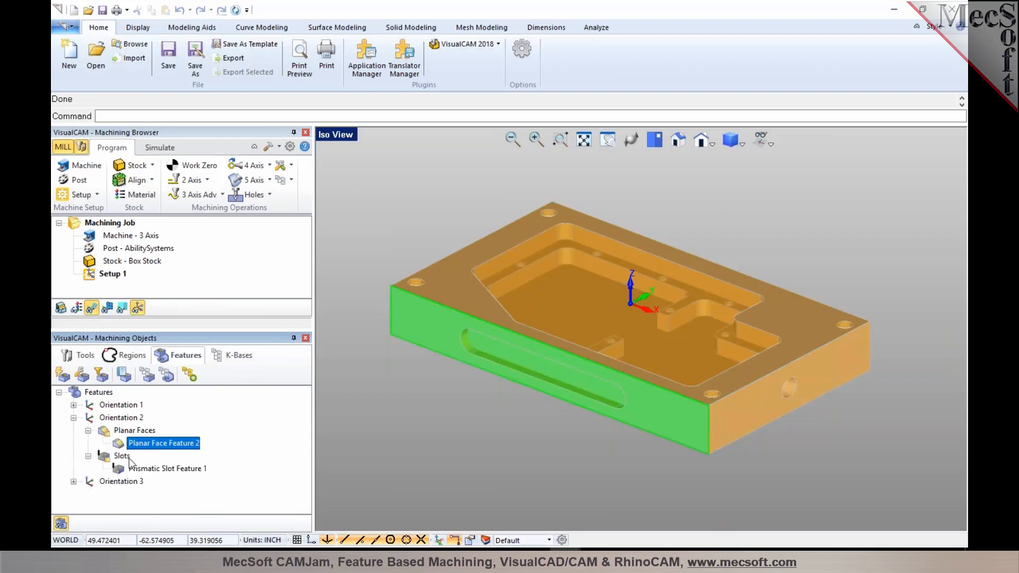
left_click(133, 469)
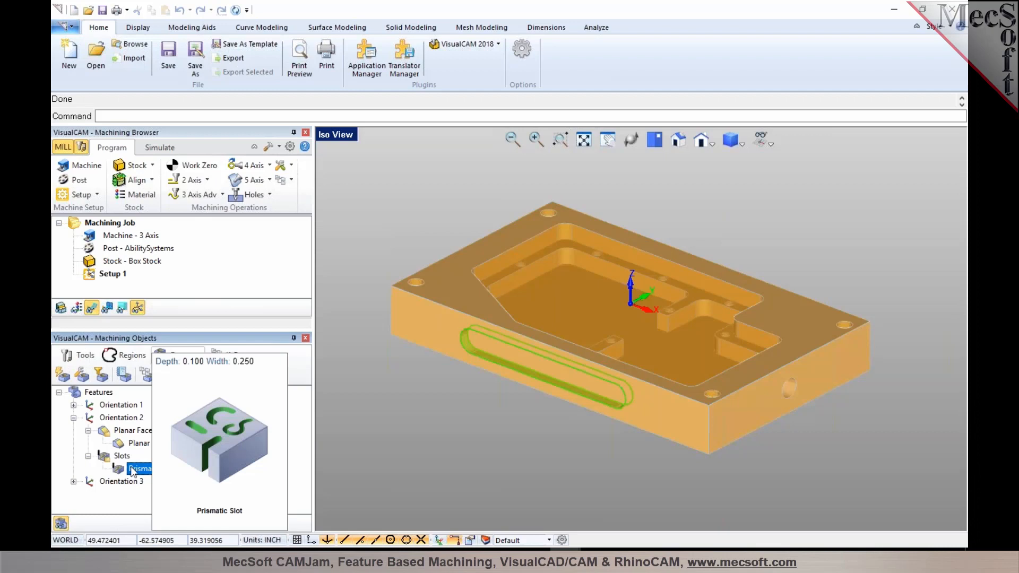
Step: Expand Orientation 3 to inspect its planar face feature, and highlight Orientation 1's features on the part for comparison
left_click(127, 482)
left_click(73, 481)
left_click(133, 508)
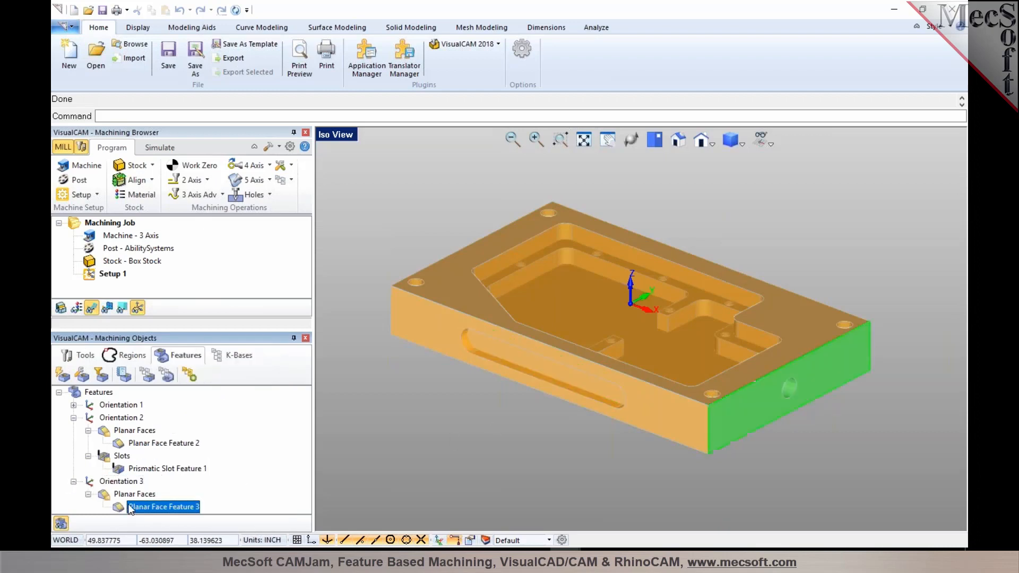
left_click(113, 406)
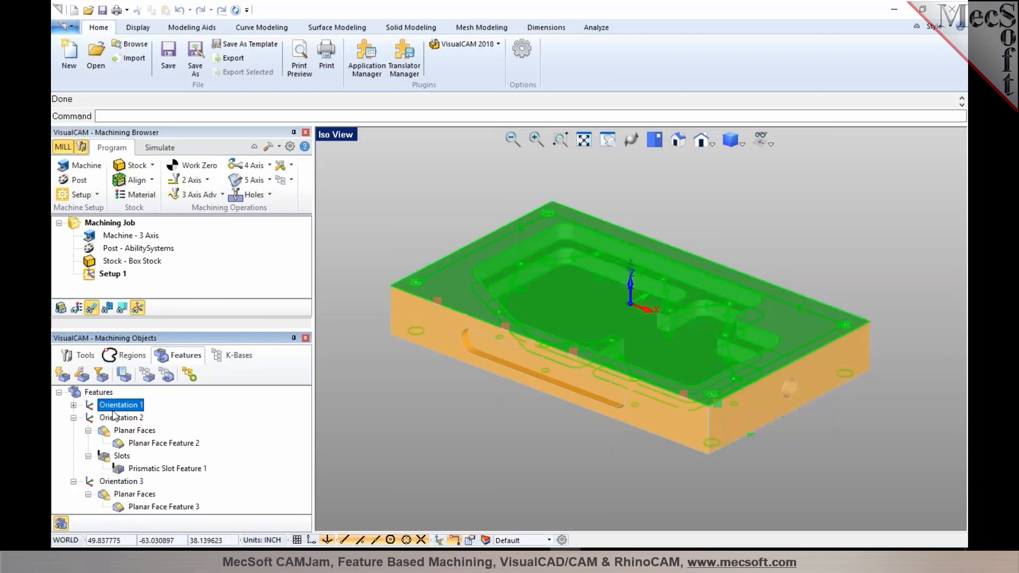
left_click(69, 405)
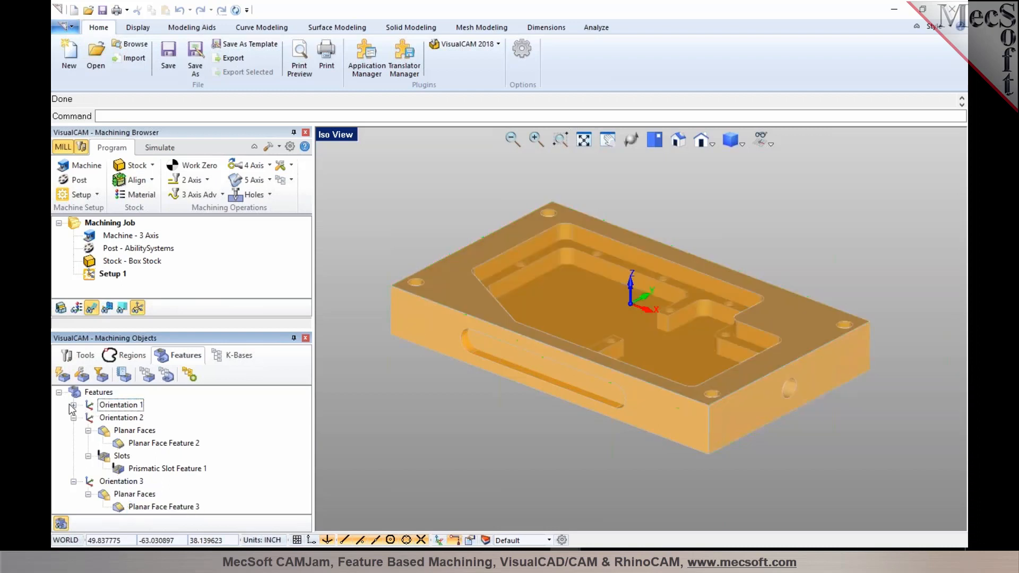
Step: Start a 2 1/2 Axis Pocketing operation from Stepped Pocket Feature 1 on the part, using the FLATMILL-1/4 INCH tool
right_click(566, 245)
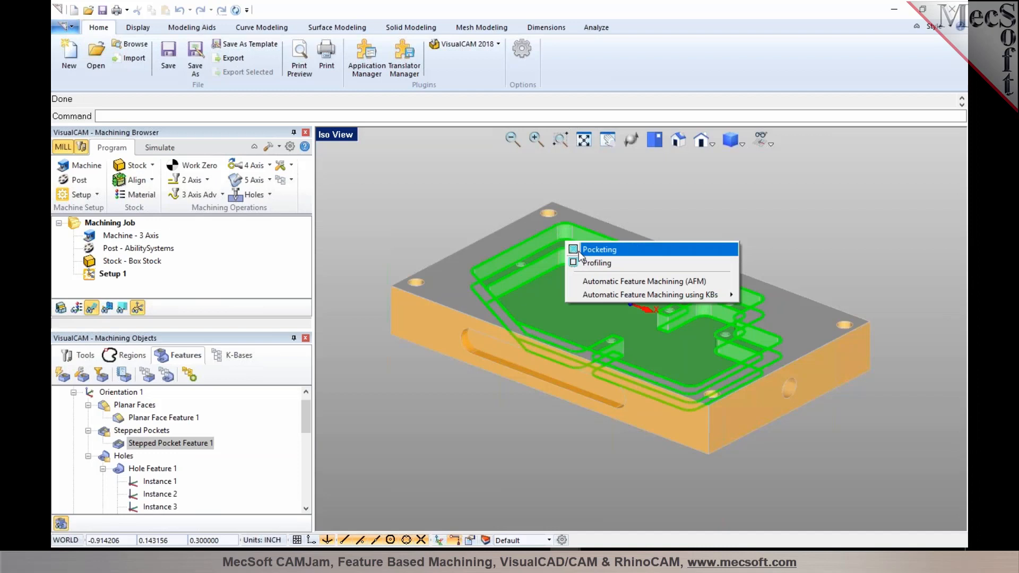
left_click(579, 254)
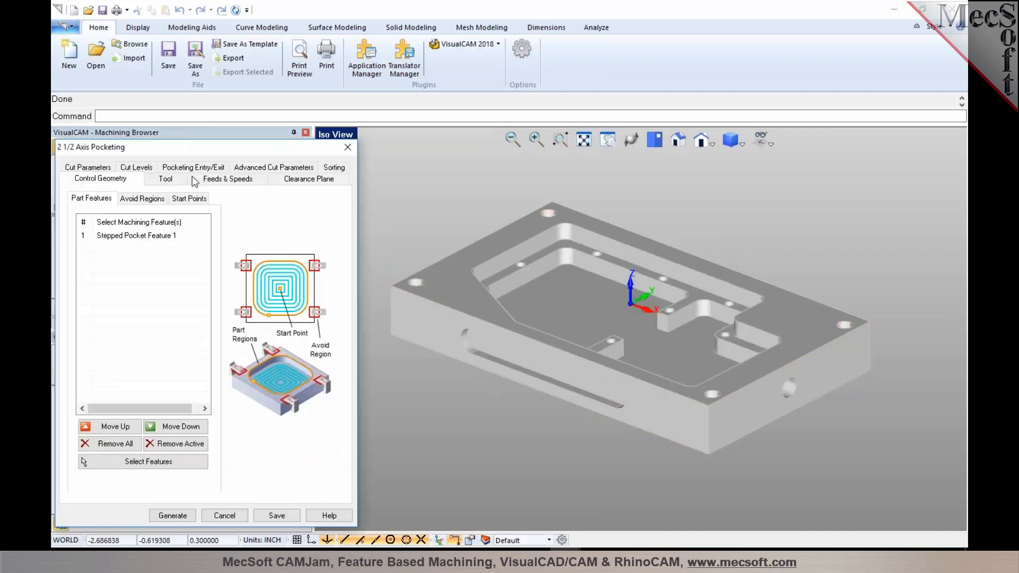
left_click(164, 178)
left_click(149, 232)
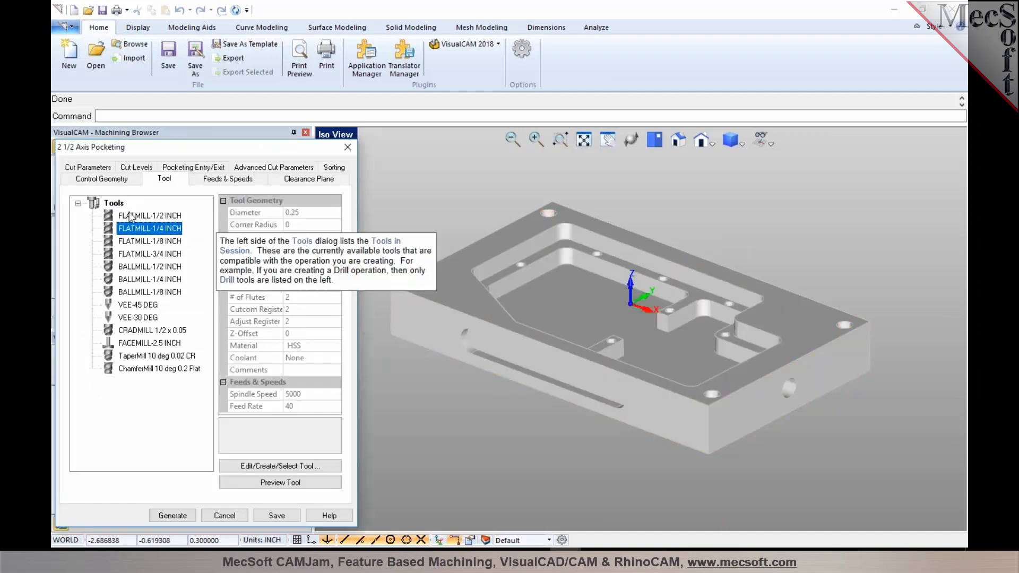
Step: Enable Clear Steps and Island Tops in the pocketing cut levels and generate the toolpath
left_click(91, 168)
left_click(135, 179)
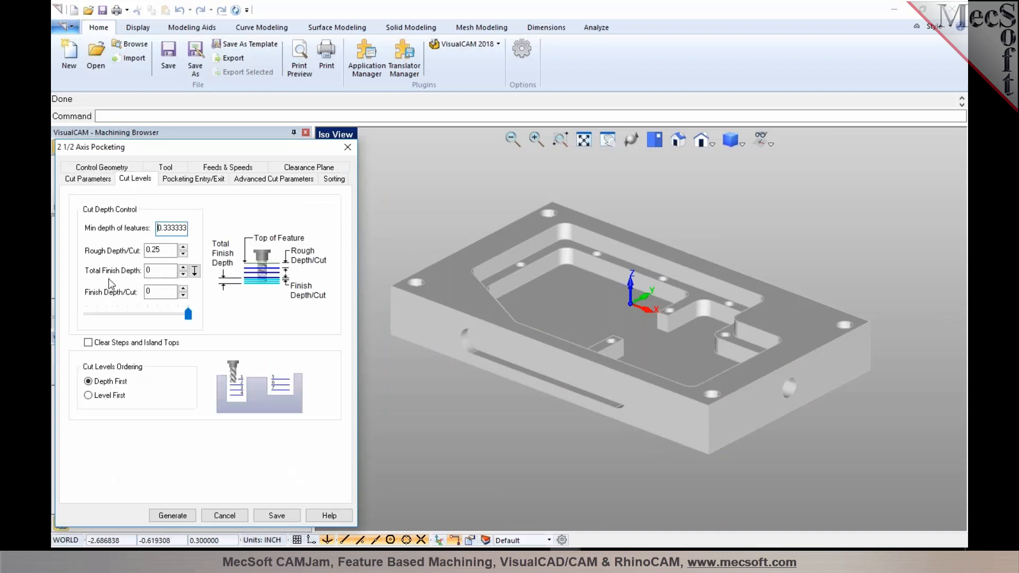
left_click(121, 342)
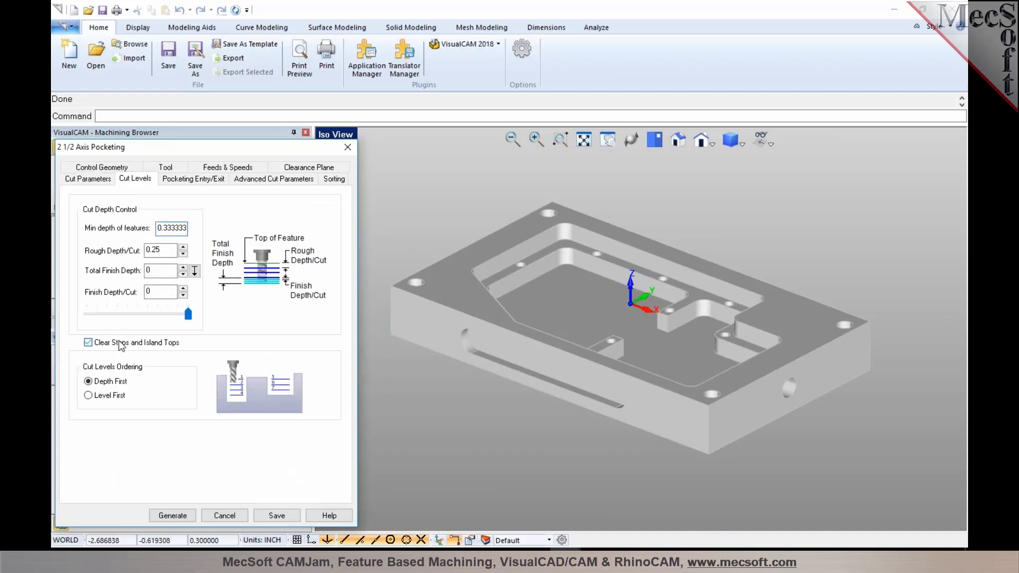
left_click(173, 515)
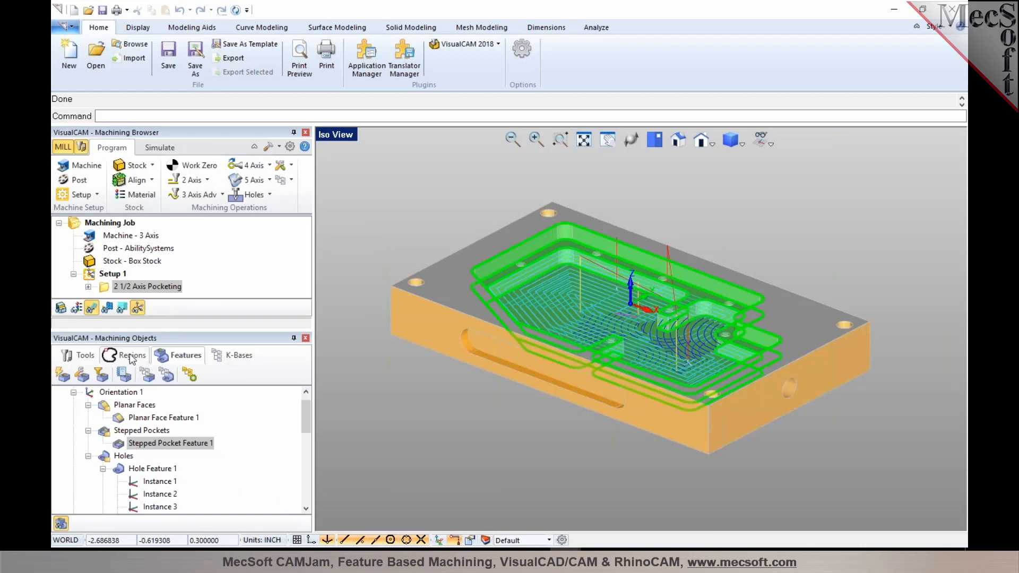
Step: Review the Machining Features Information list of feature types, names and parameters for each orientation, and close it
left_click(124, 374)
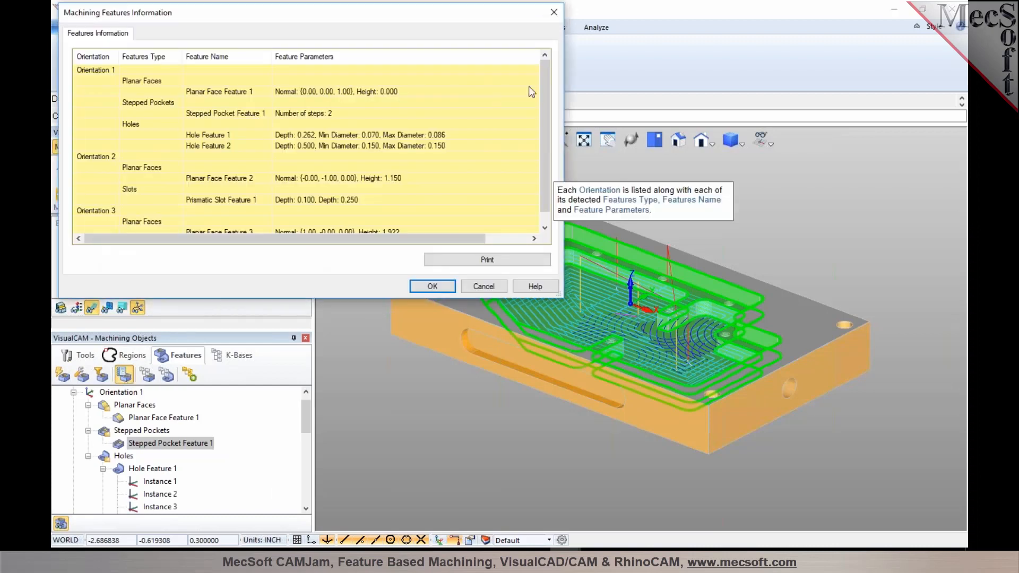
mouse_move(545, 94)
left_mouse_down()
mouse_move(546, 110)
mouse_move(543, 77)
left_mouse_up()
left_click(483, 287)
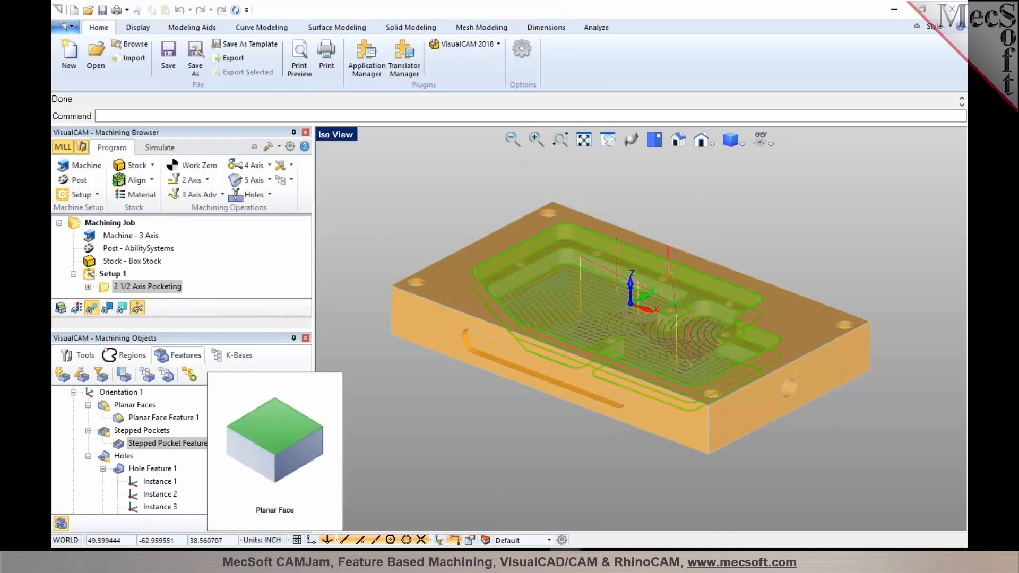
Step: Inspect the parameters and location of Hole Feature 1 under Orientation 1, and hide the toolpath display
mouse_move(186, 446)
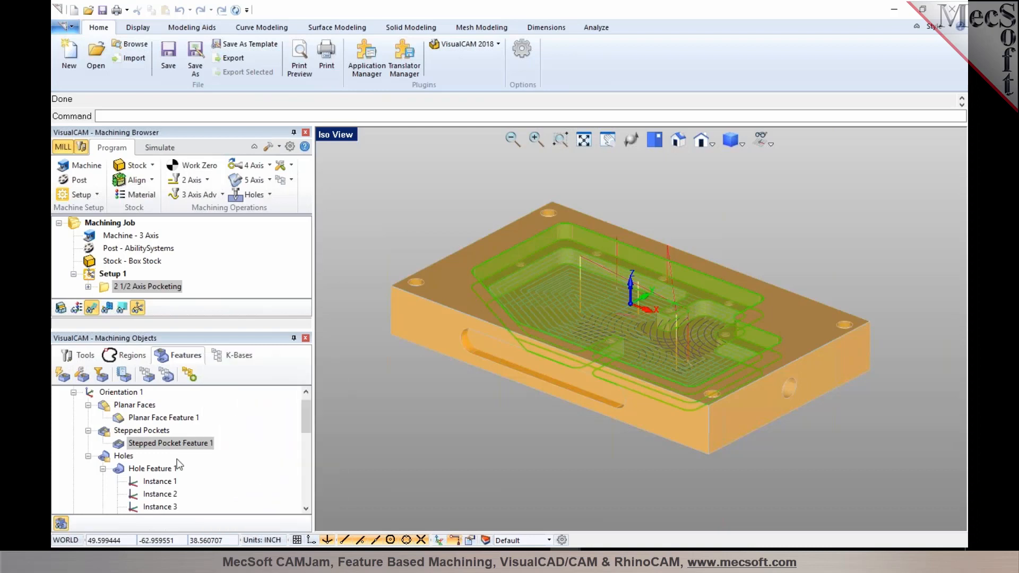
scroll(178, 459, "down", 1)
left_click(161, 432)
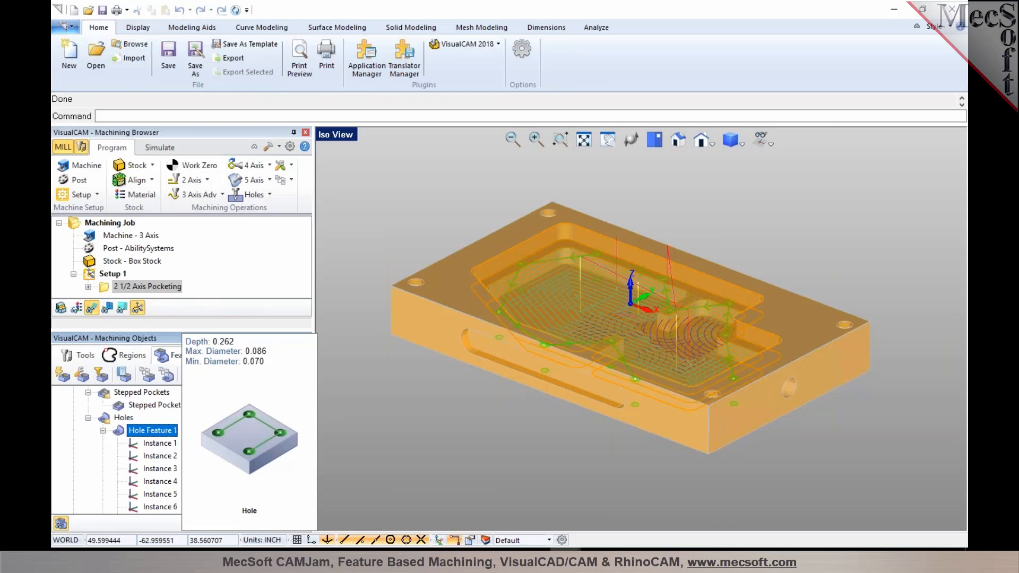
left_click(94, 310)
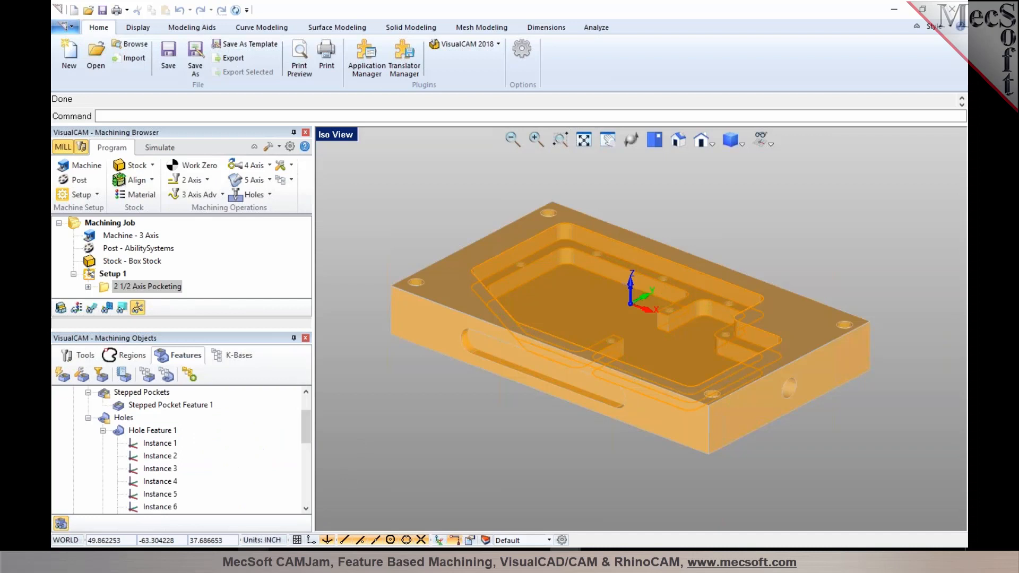
Step: Switch to RhinoCAM and highlight Prismatic Pocket Feature 2 of Orientation 1 on the part
left_click(205, 501)
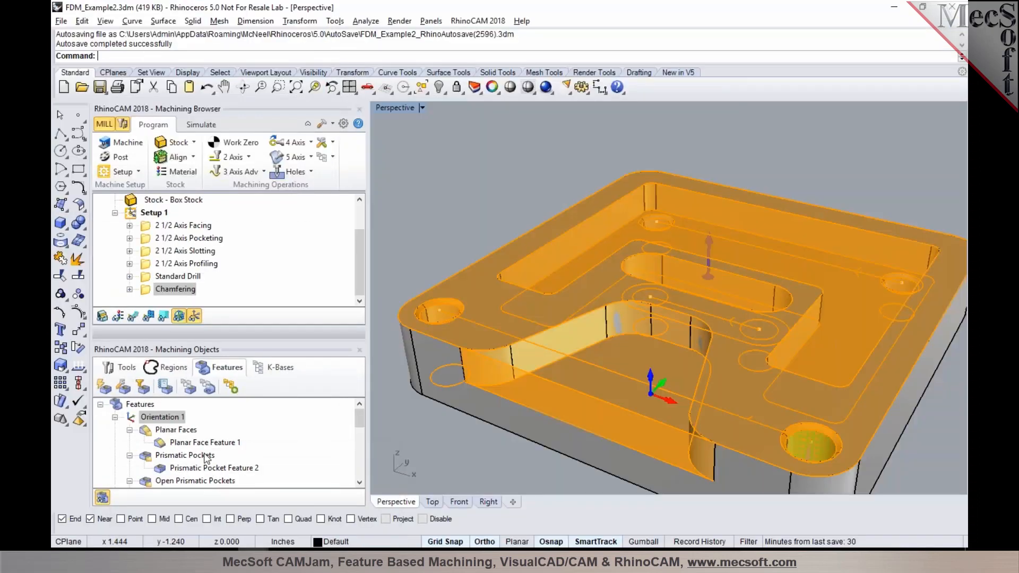
mouse_move(188, 468)
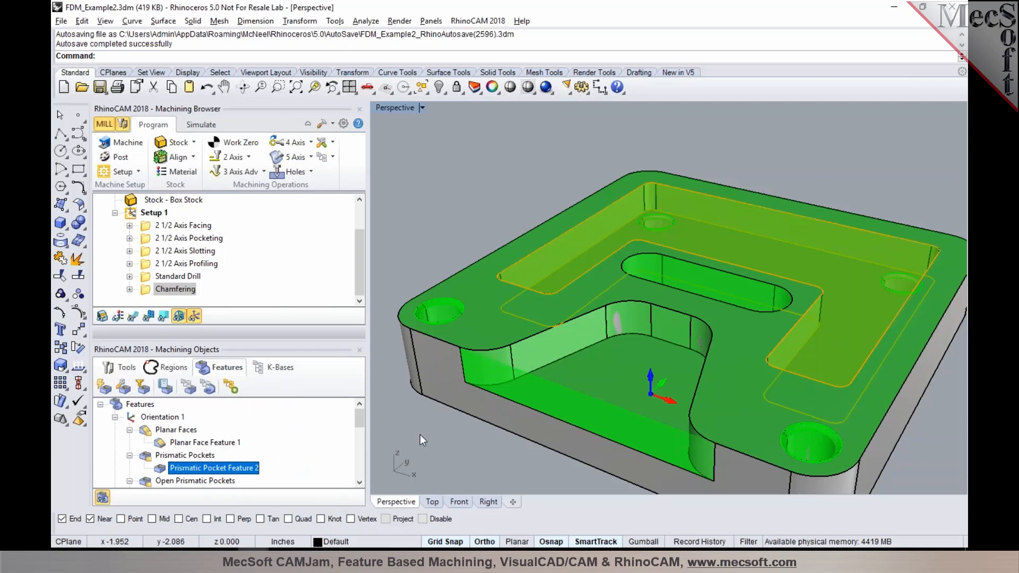
left_click(959, 112)
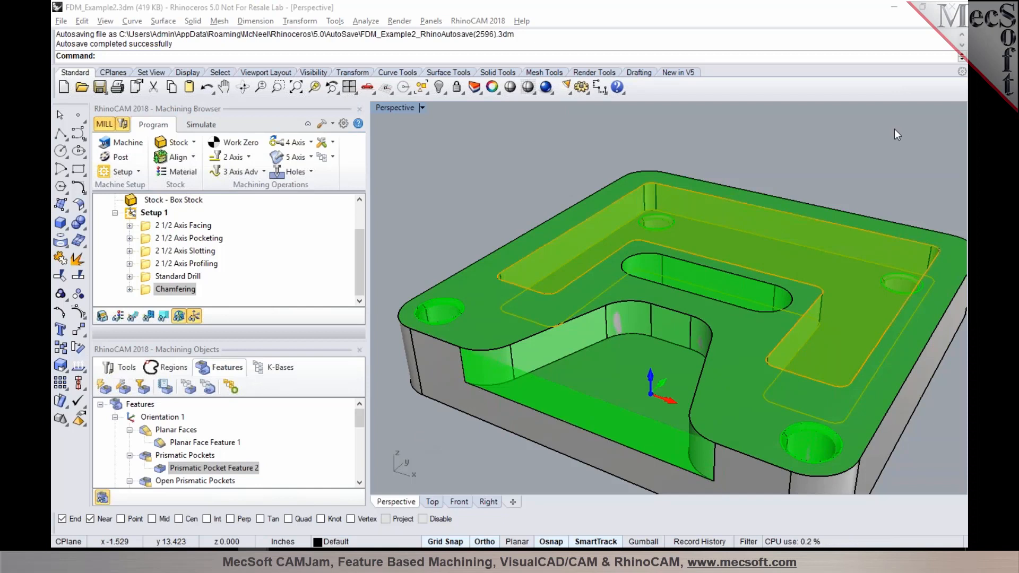